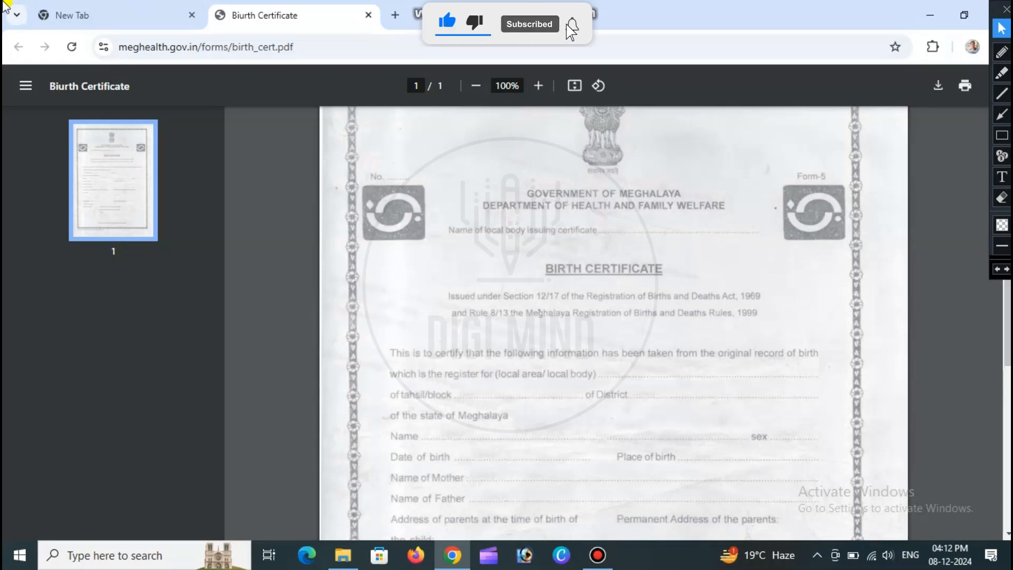
- Search Google for 'saral portal' in a new tab and open the Antyodaya-Saral Portal site
click(91, 14)
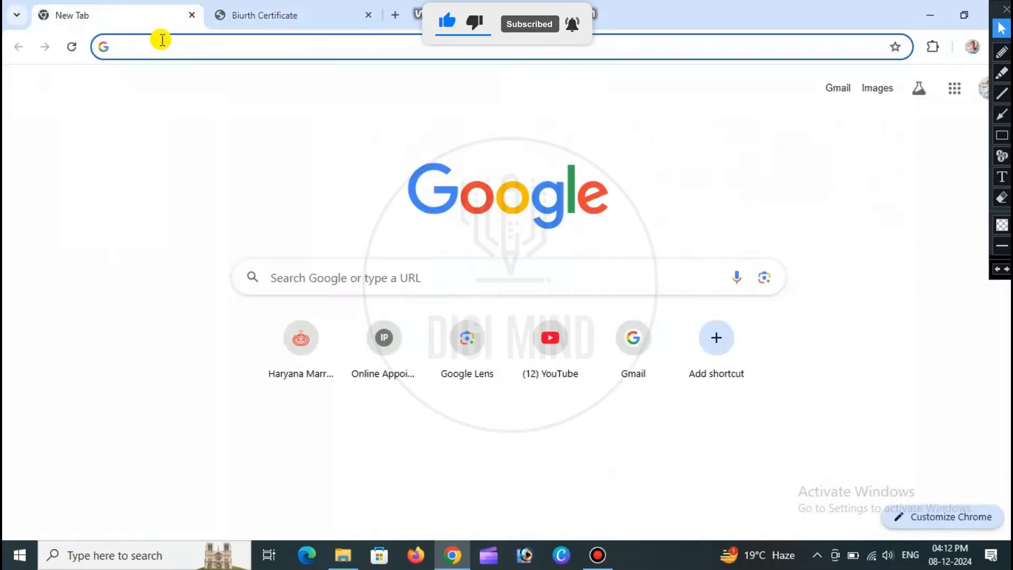
text(sar)
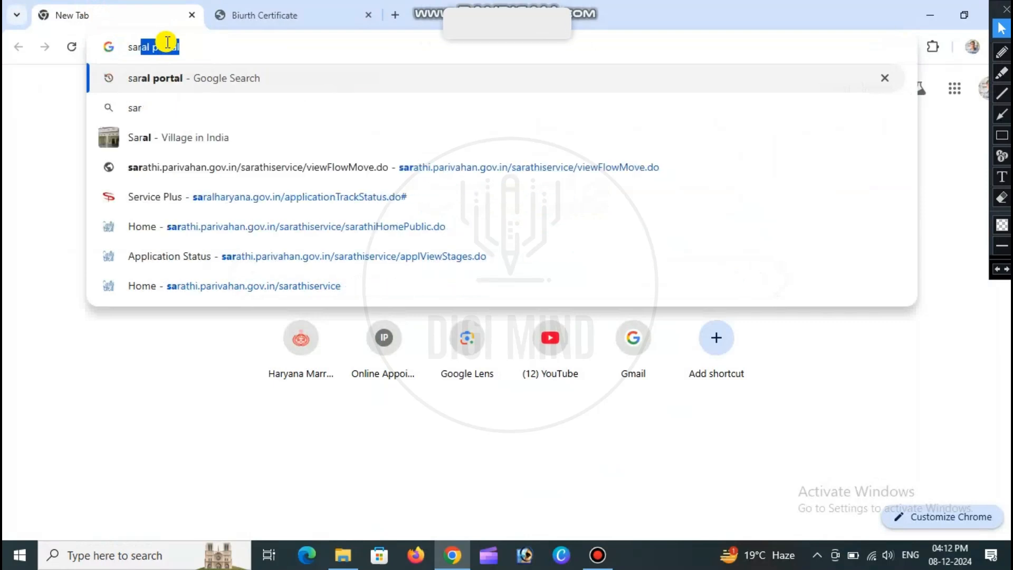
key(Return)
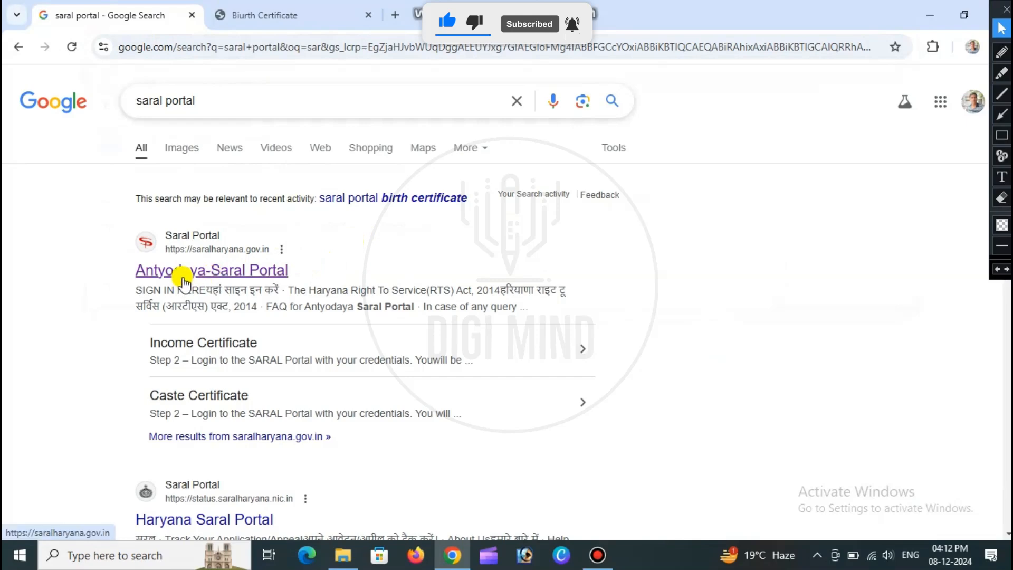
click(230, 272)
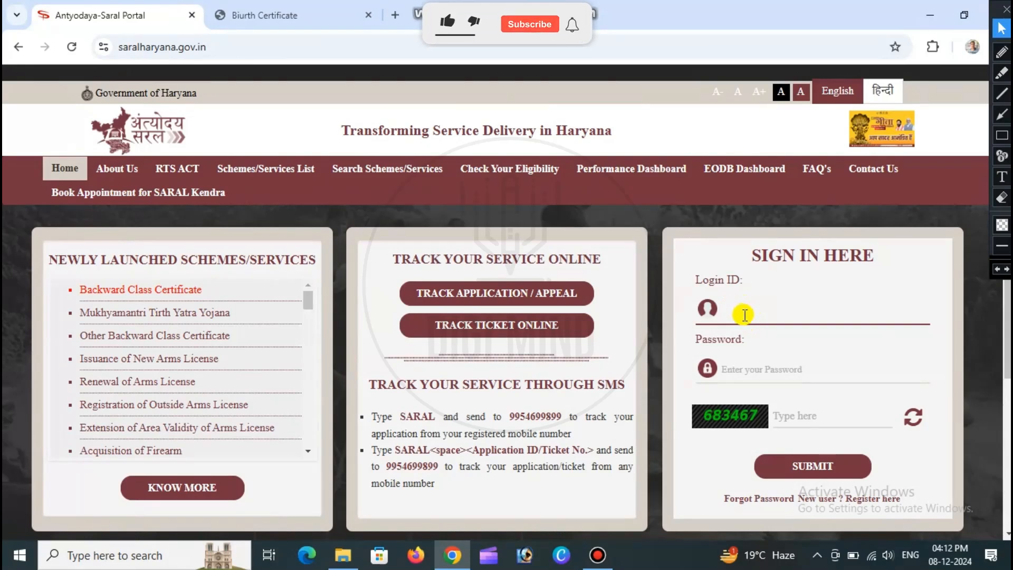
- Sign in to the Antyodaya-Saral Portal with the Login ID, password and captcha
text(tej)
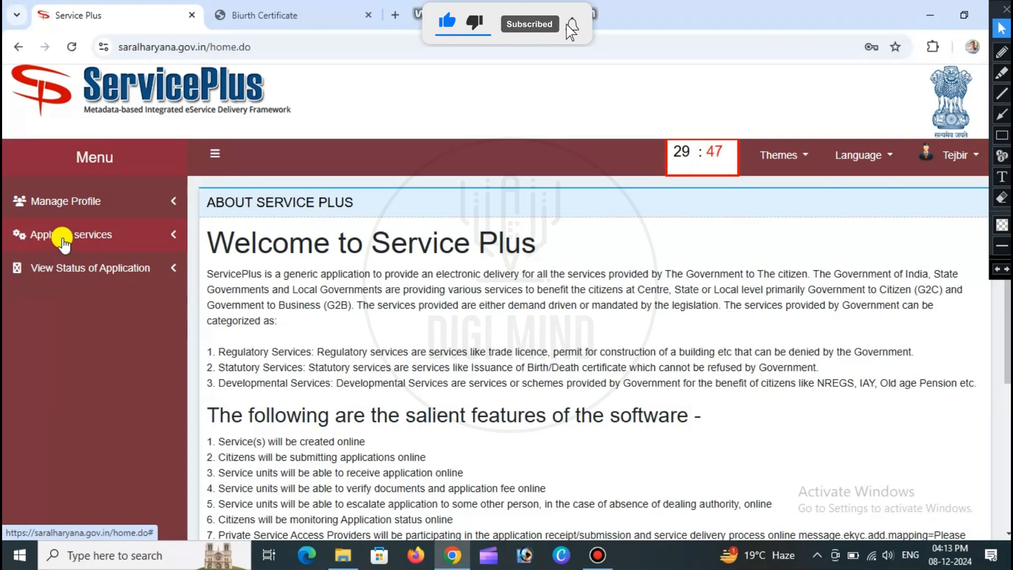
- Search all available services for 'birth certi' and open the Birth/Death/NAC certificate form
click(63, 237)
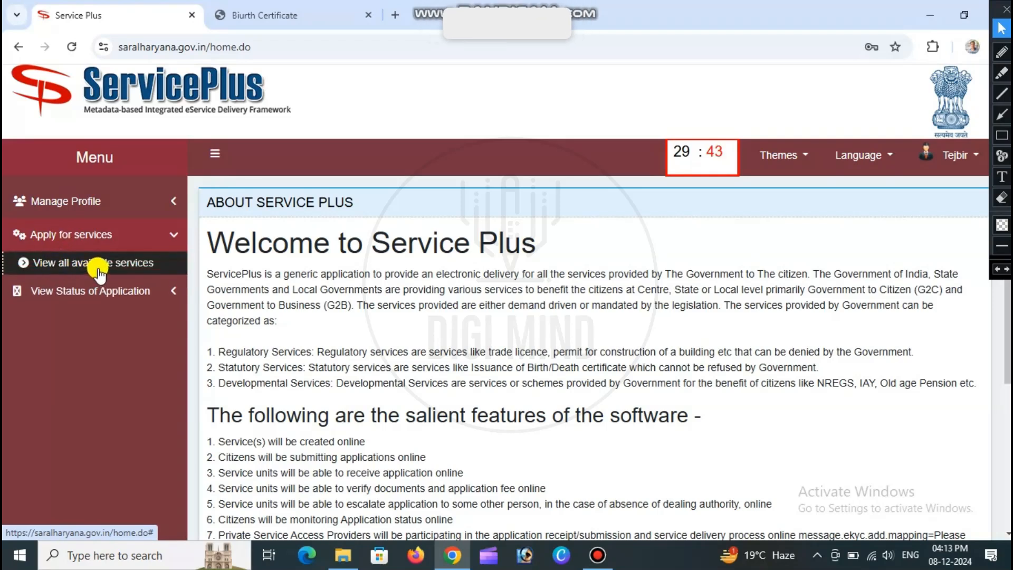
click(100, 264)
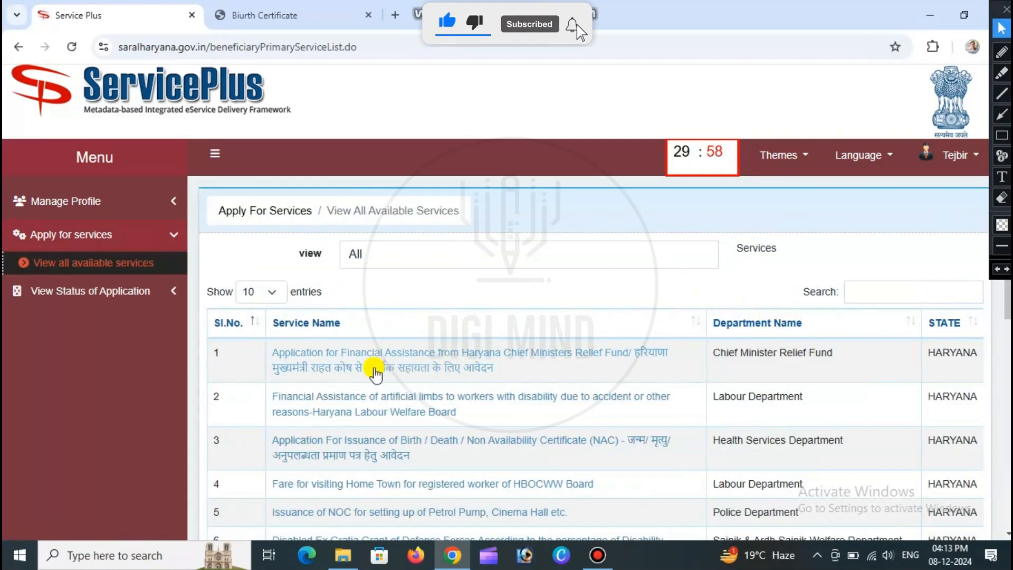
click(871, 294)
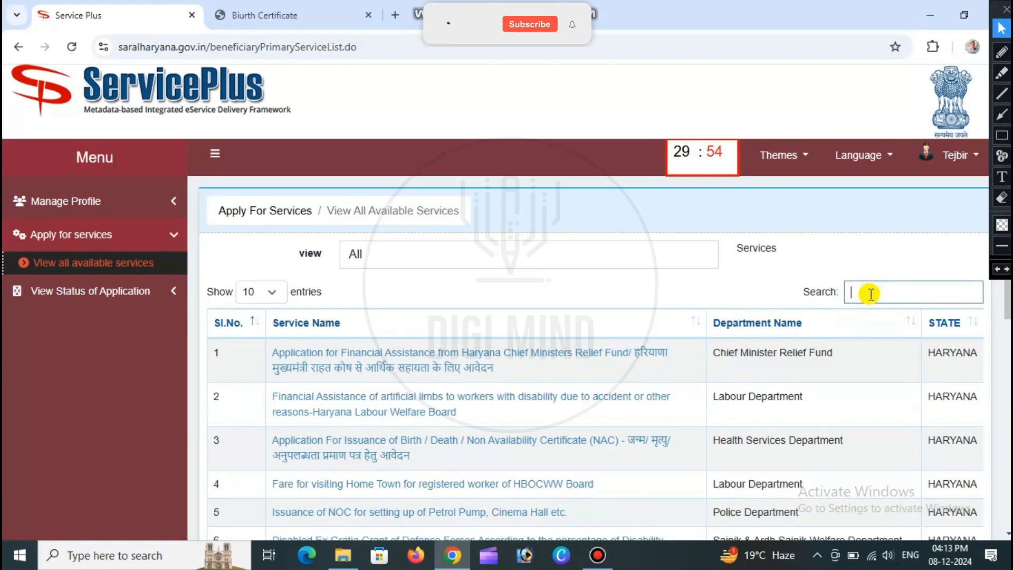
text(birth c)
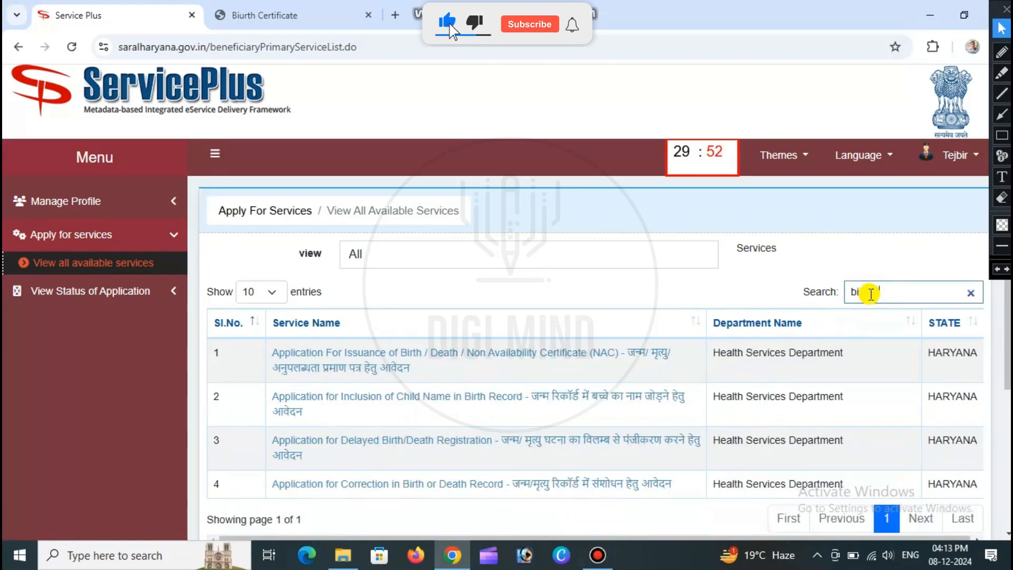
text(erti)
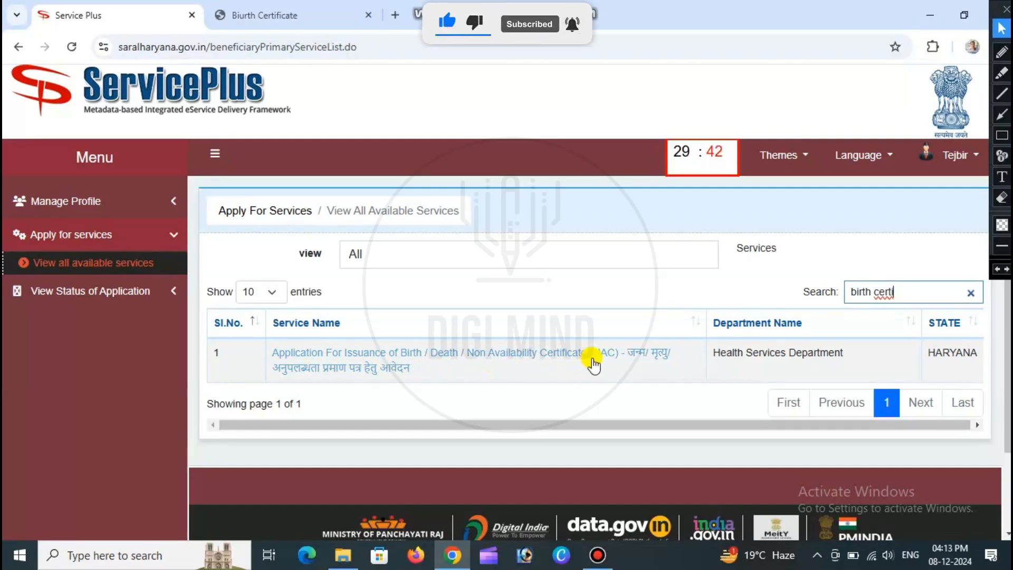
click(428, 360)
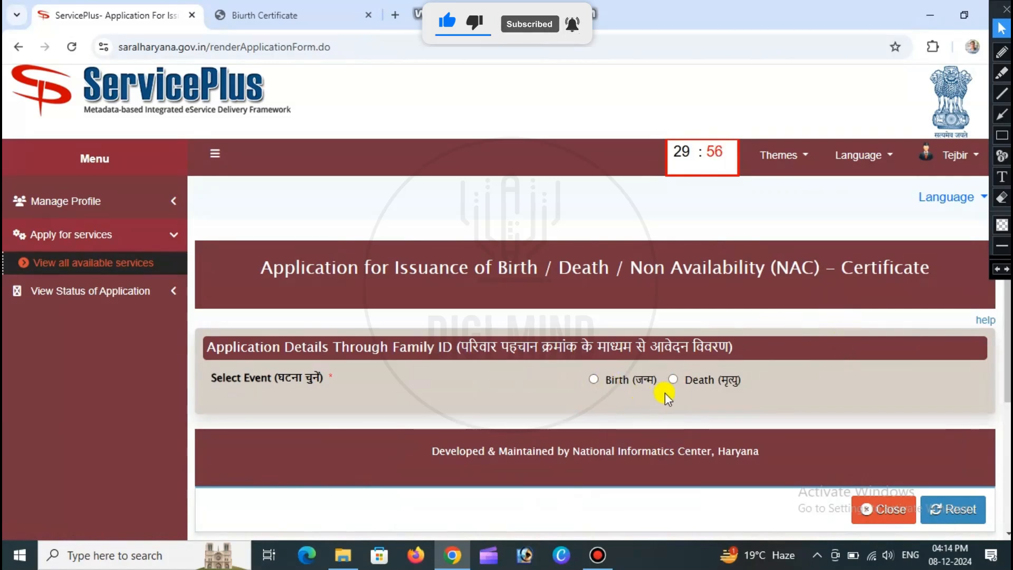
- Choose Birth, mark the family as PPP-registered, and fetch the family data by Family ID
click(593, 381)
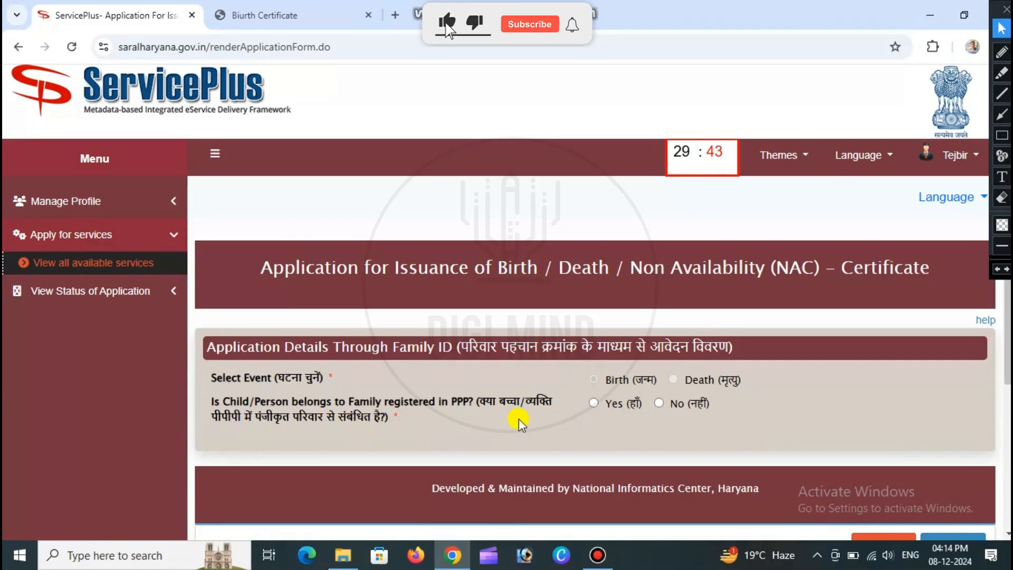
click(593, 404)
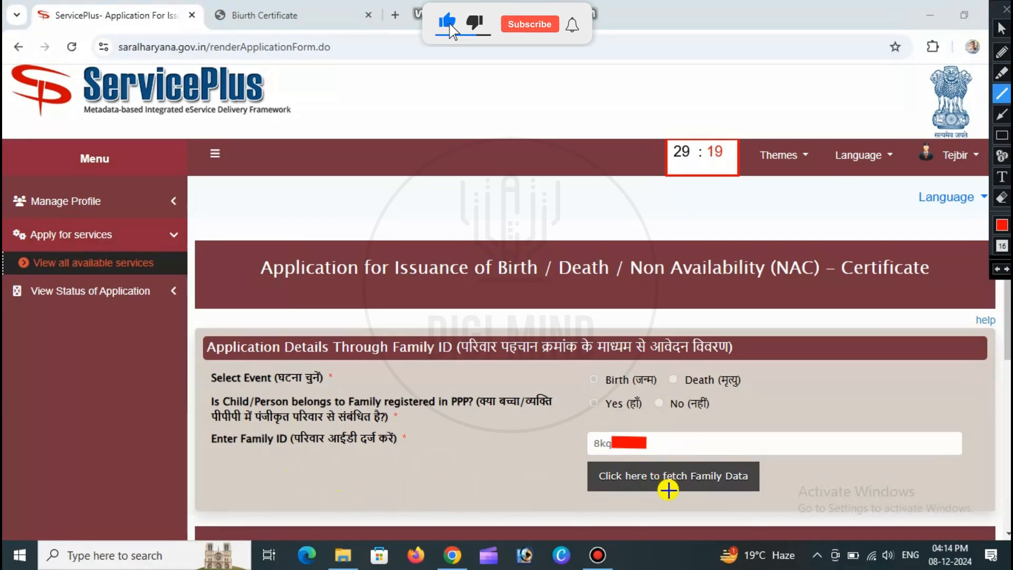
click(1001, 28)
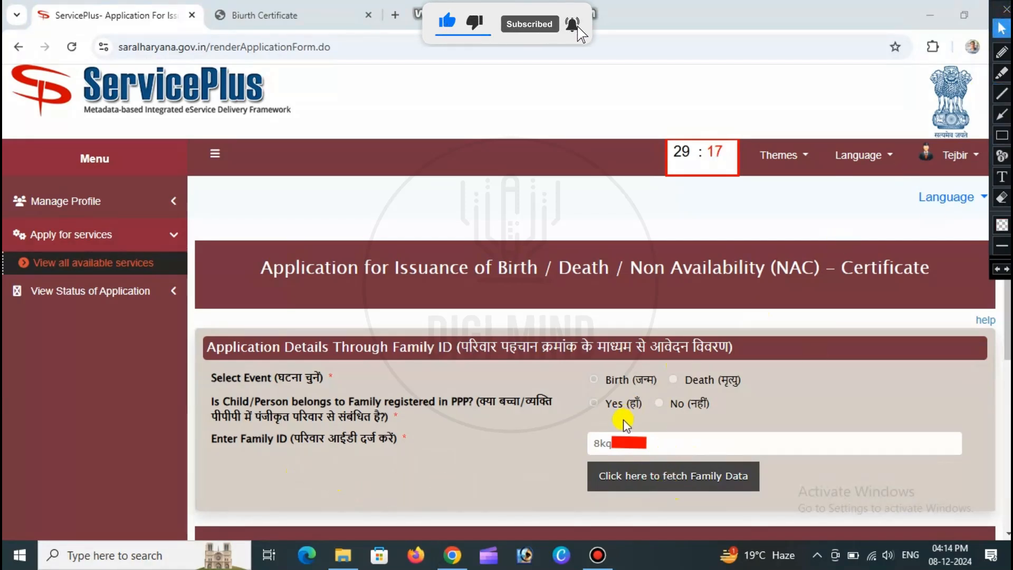
click(705, 478)
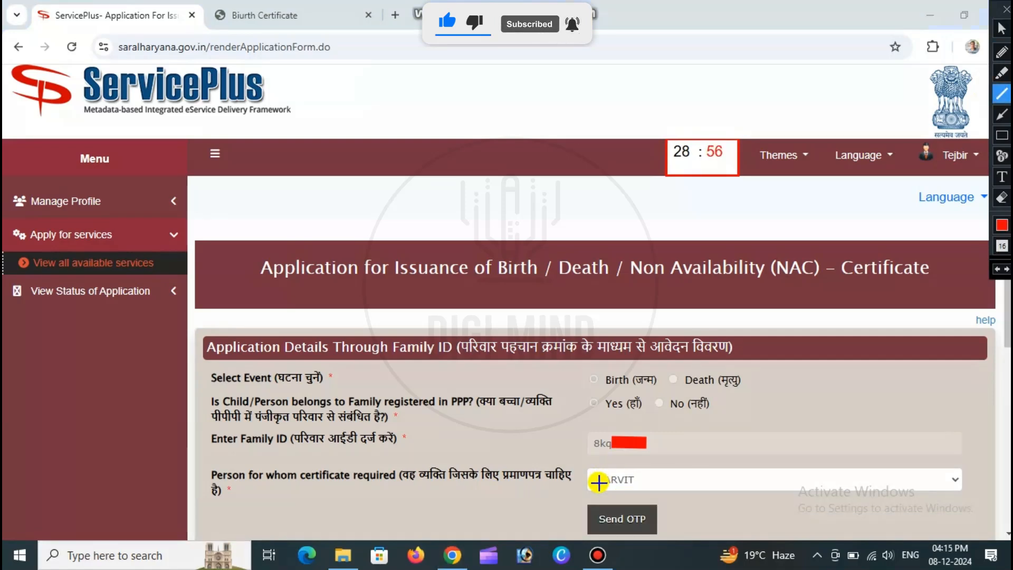
drag(597, 483, 611, 482)
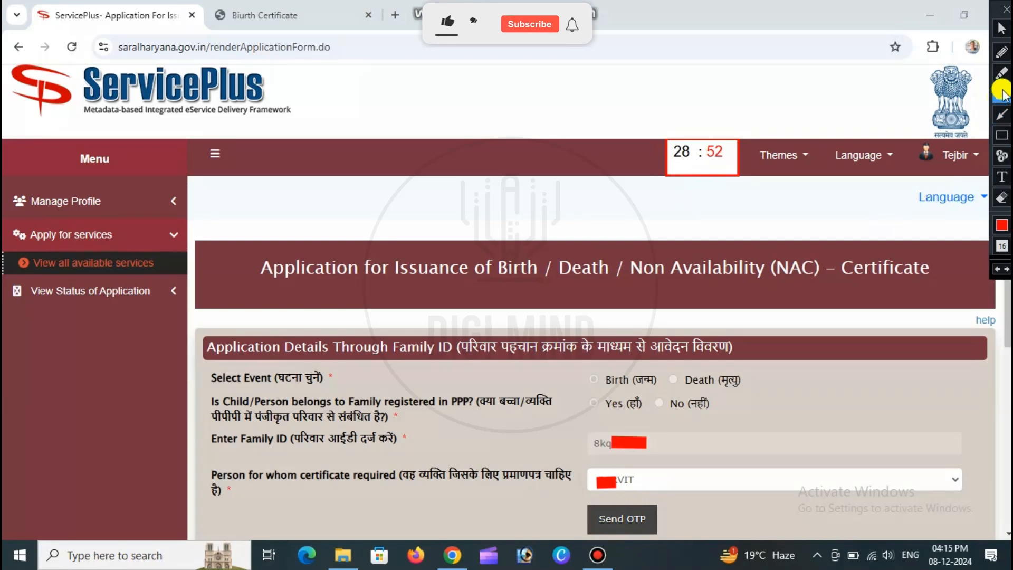
- Send the OTP to the registered mobile, enter the received code and verify it
click(1001, 28)
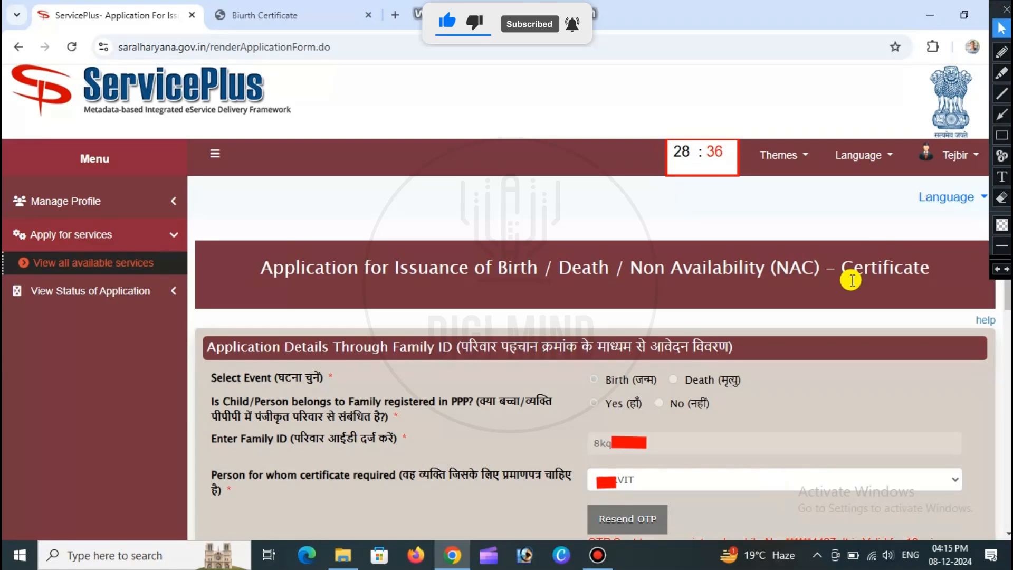
scroll(430, 344, down, 5)
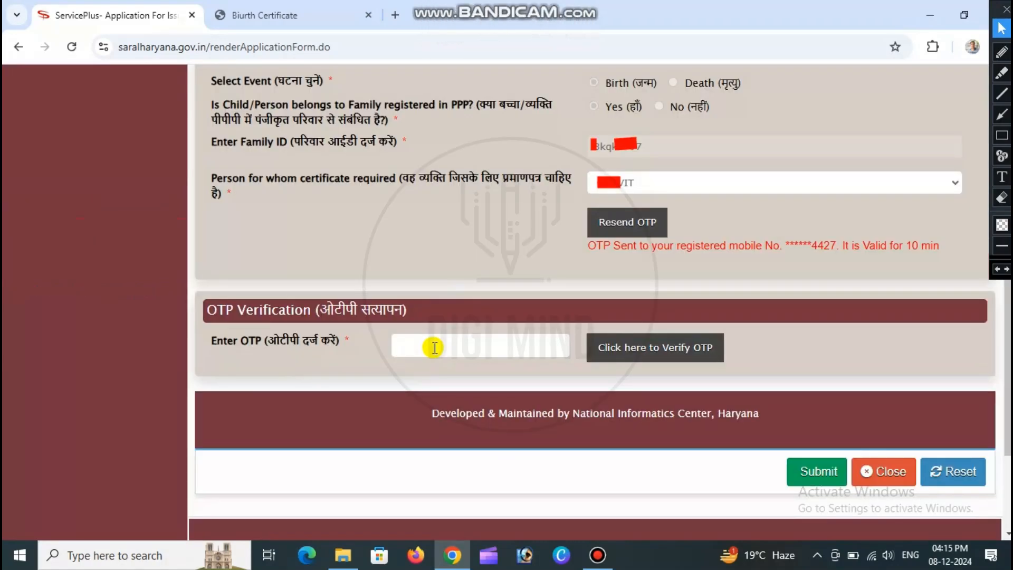
click(434, 348)
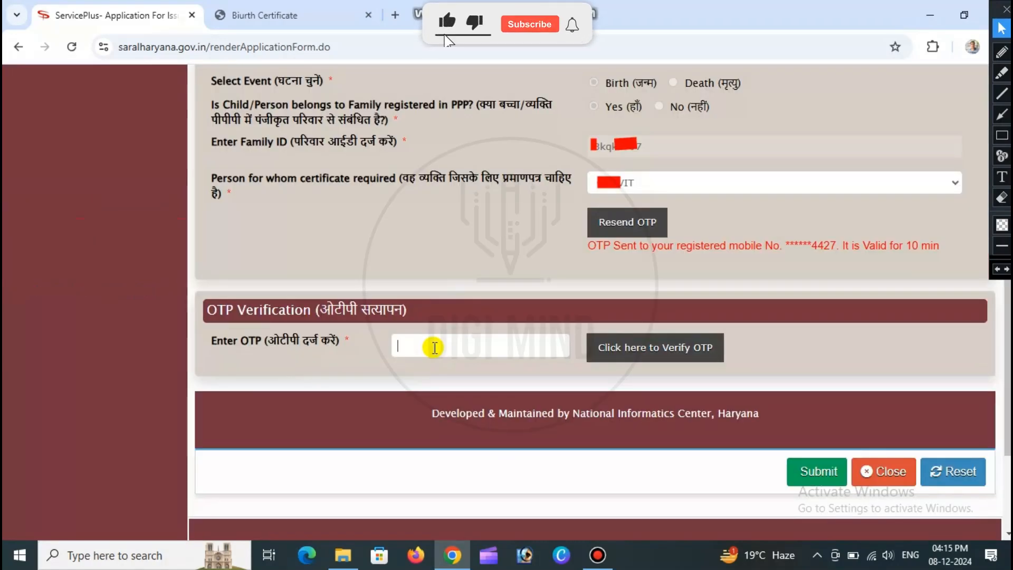
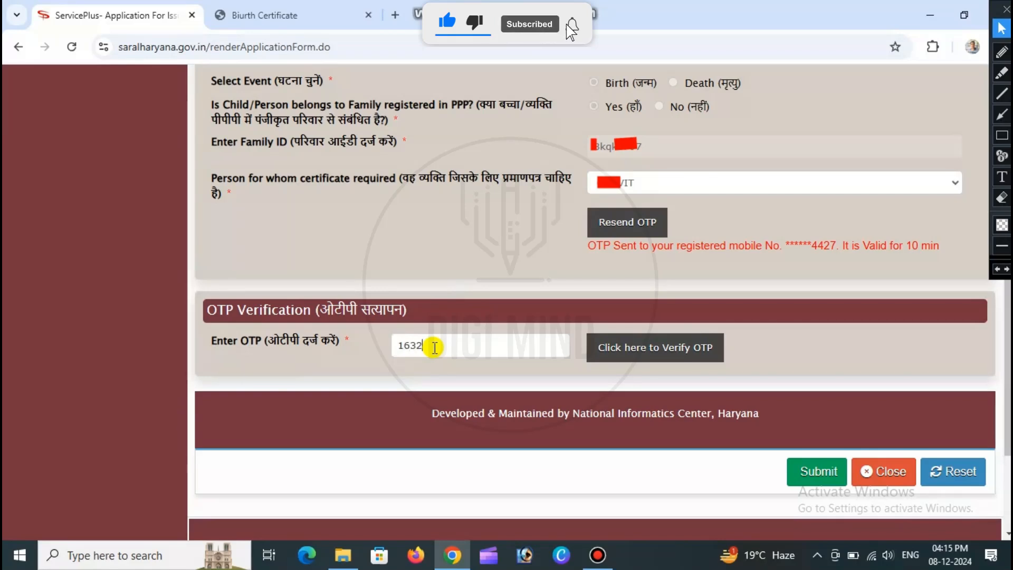
click(669, 355)
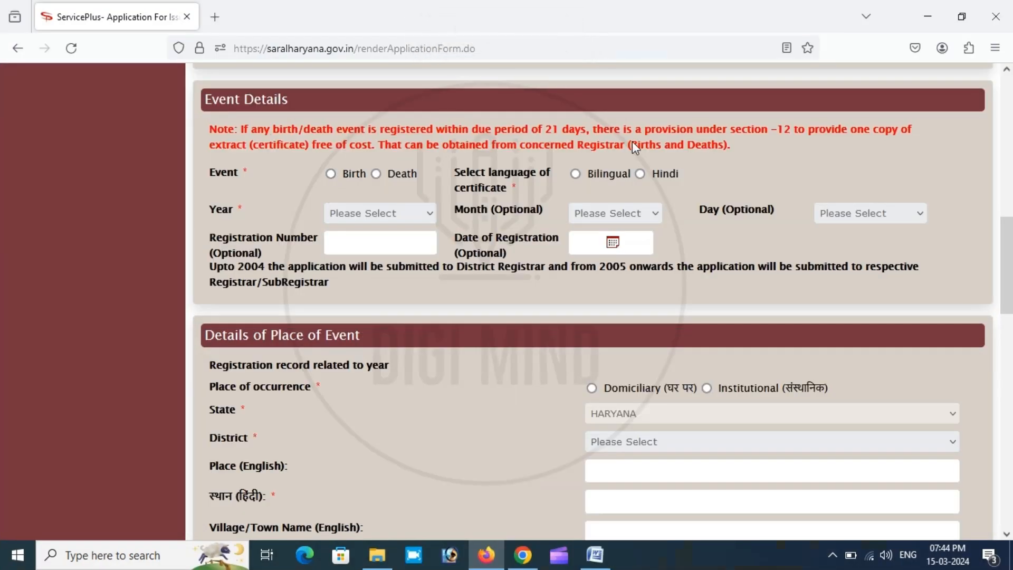
- Set the event to Birth with a Hindi certificate and remove 2023 from the search years
click(331, 174)
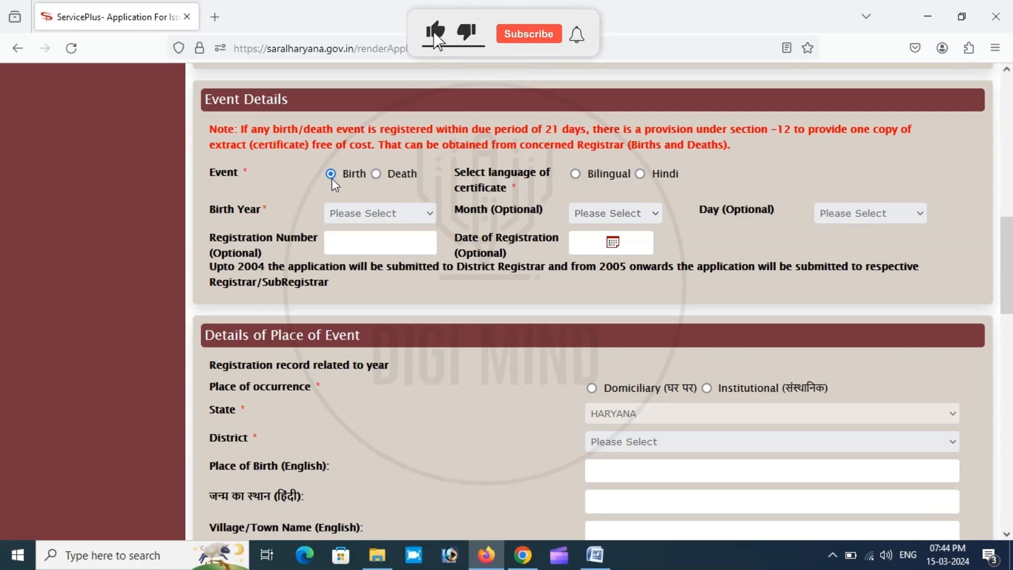
click(641, 175)
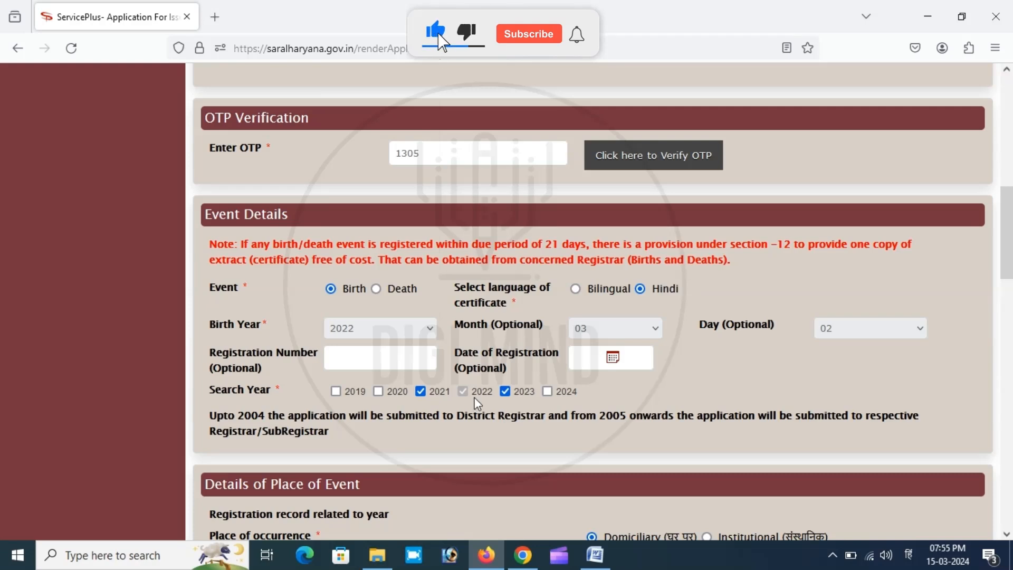
click(505, 392)
scroll(503, 391, down, 5)
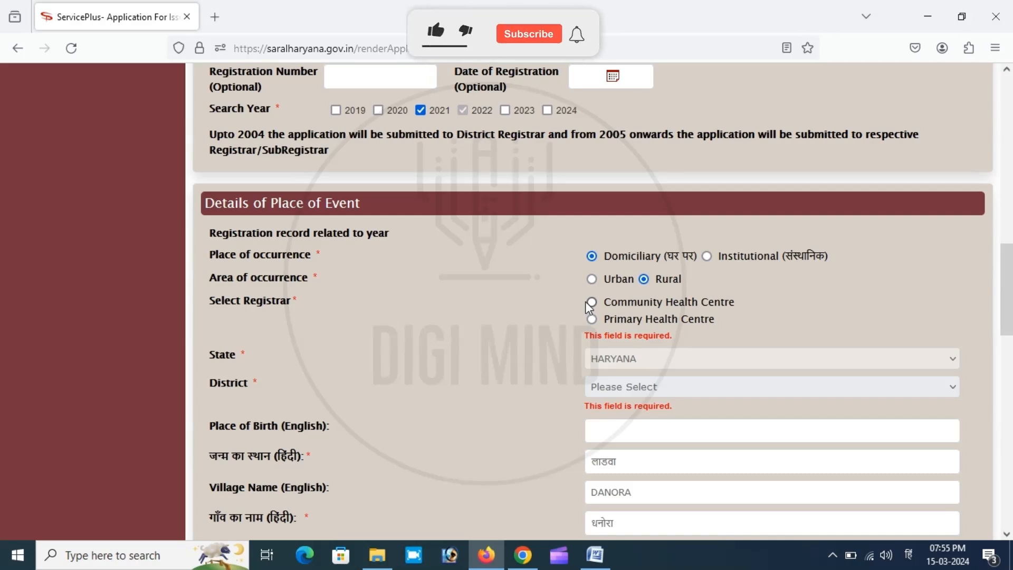
scroll(590, 307, up, 1)
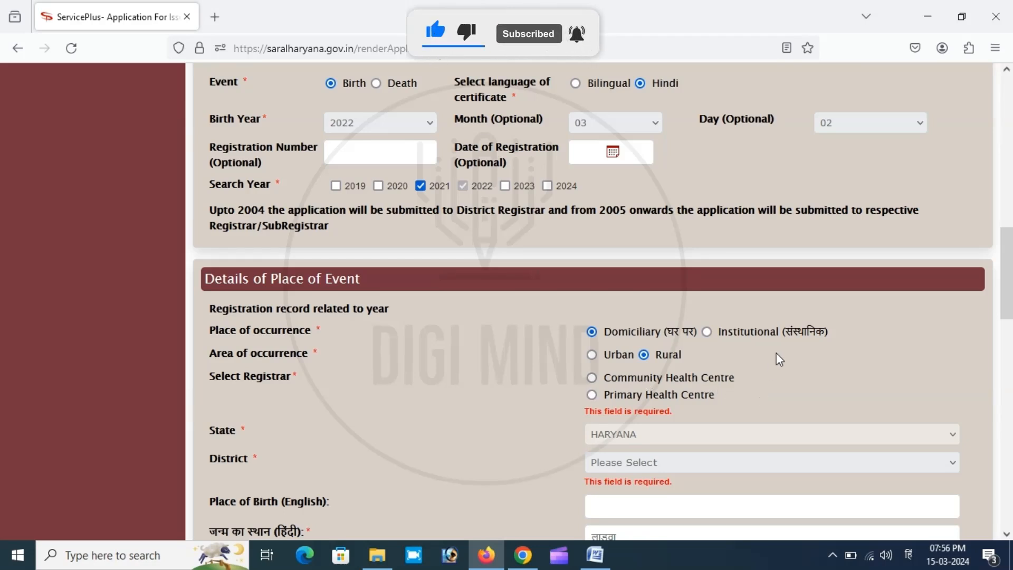
scroll(778, 364, up, 3)
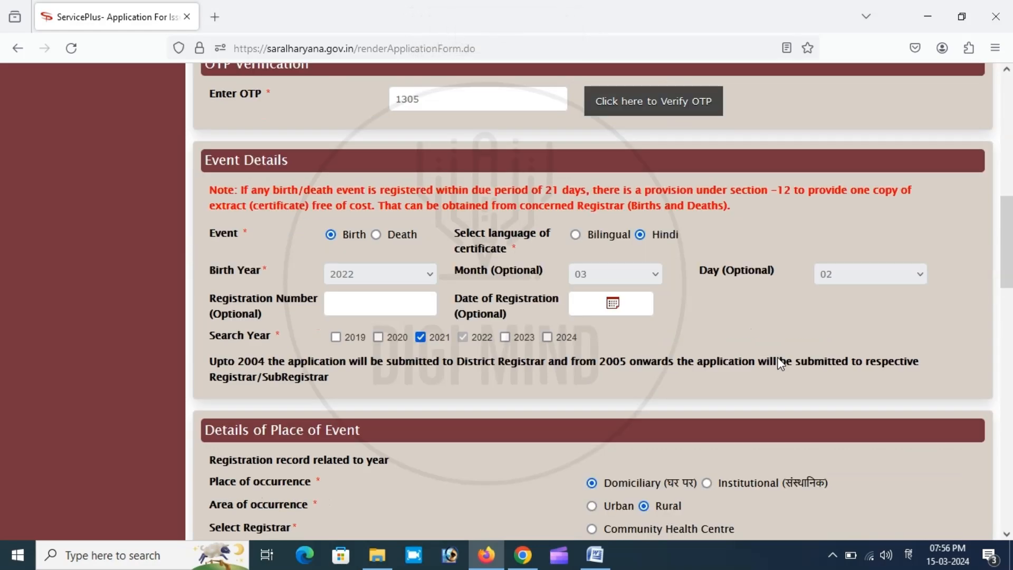
scroll(778, 364, down, 5)
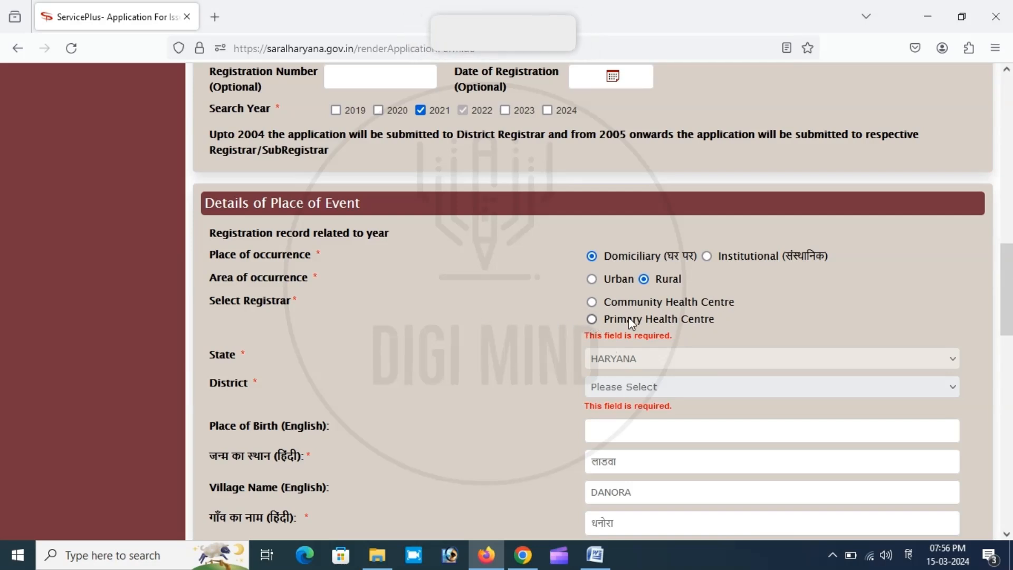
- Choose Primary Health Centre registrar in district KURUKSHETRA, selecting Primary Health Centre Pipli
click(592, 319)
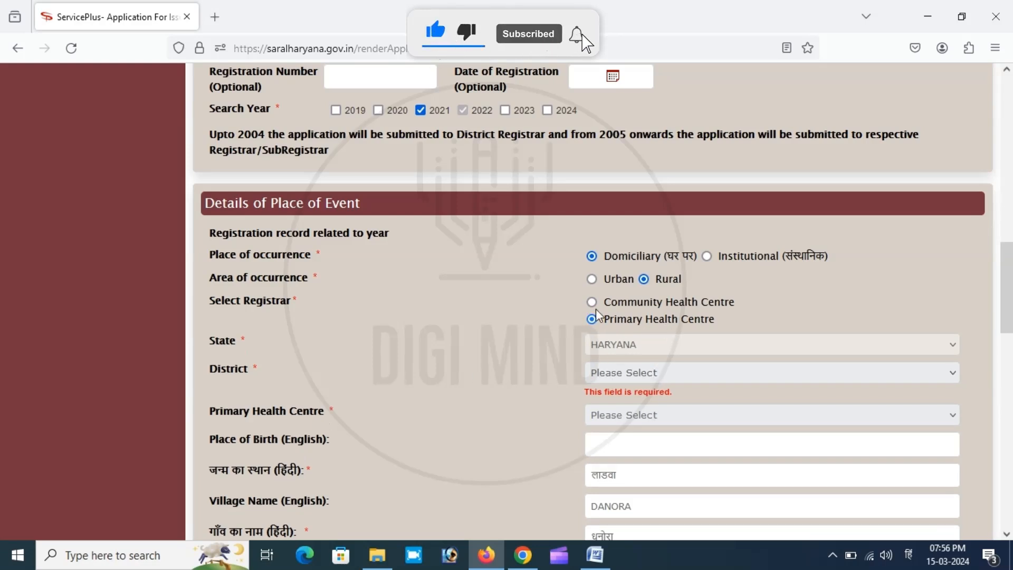
click(628, 372)
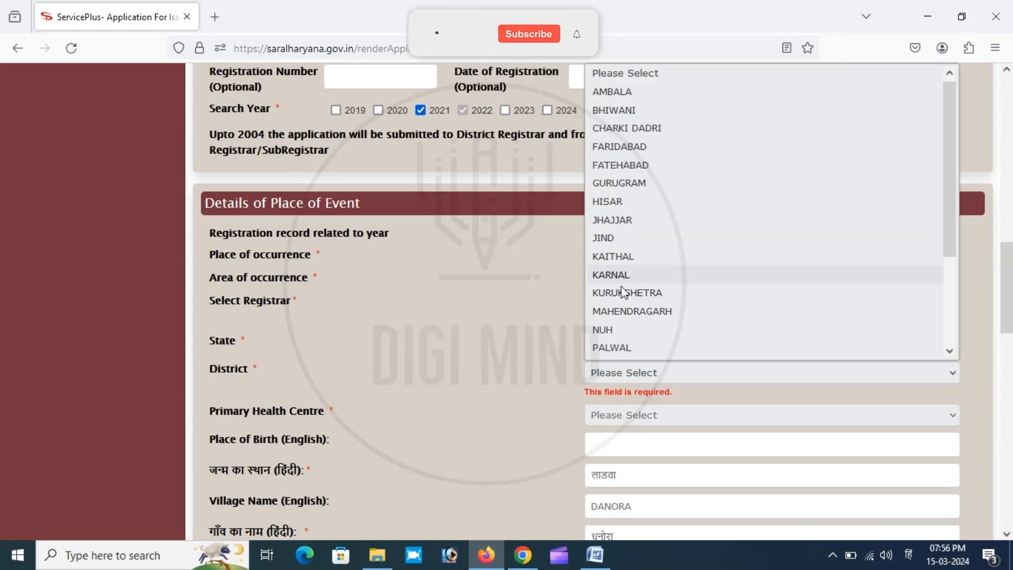
click(623, 296)
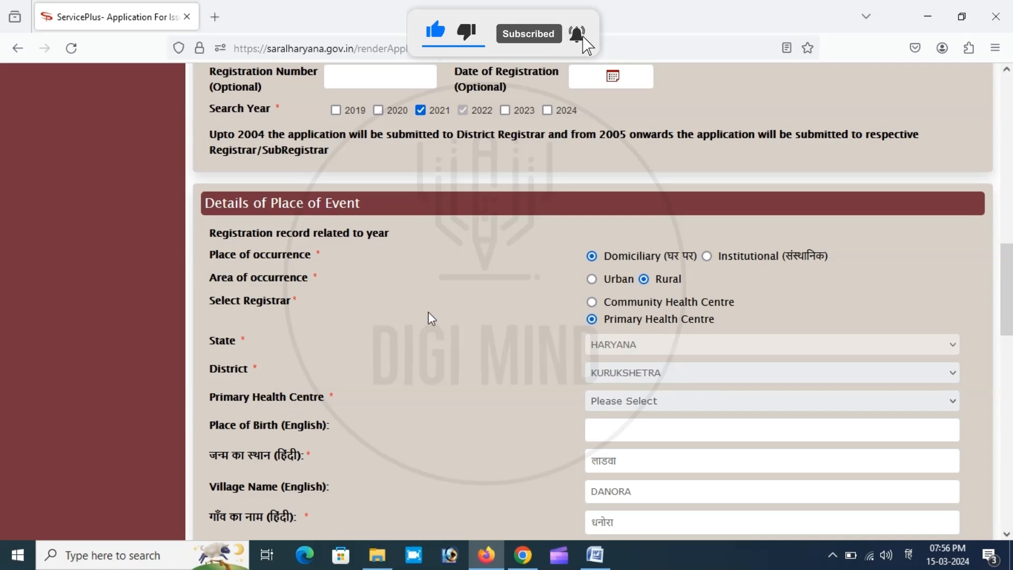
click(614, 406)
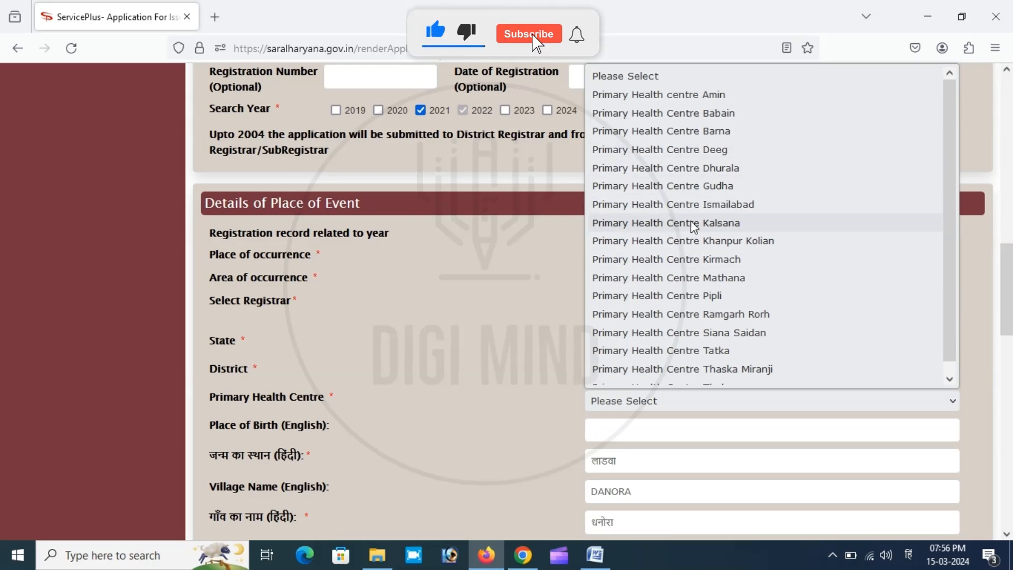
scroll(699, 324, down, 1)
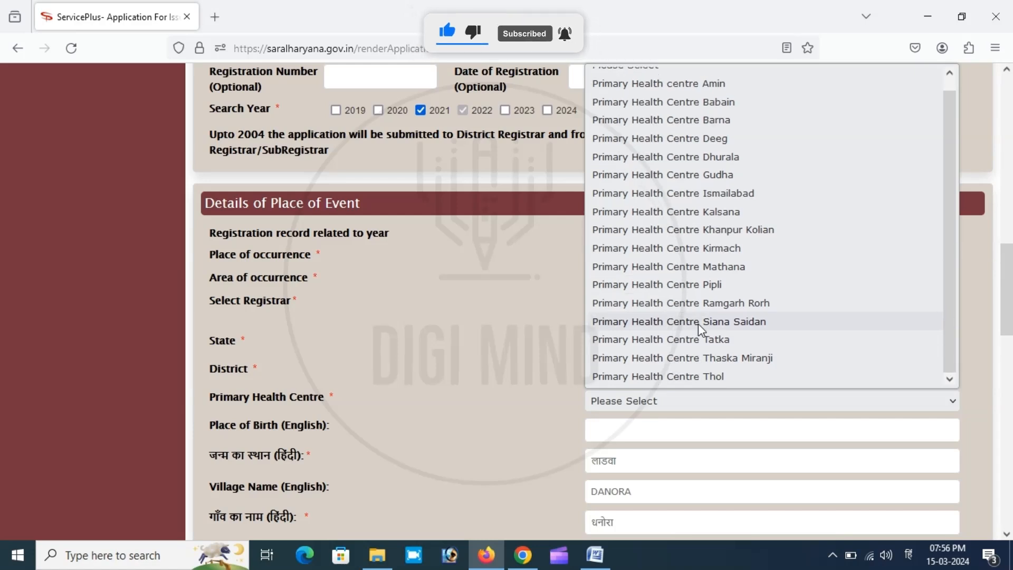
scroll(698, 324, up, 1)
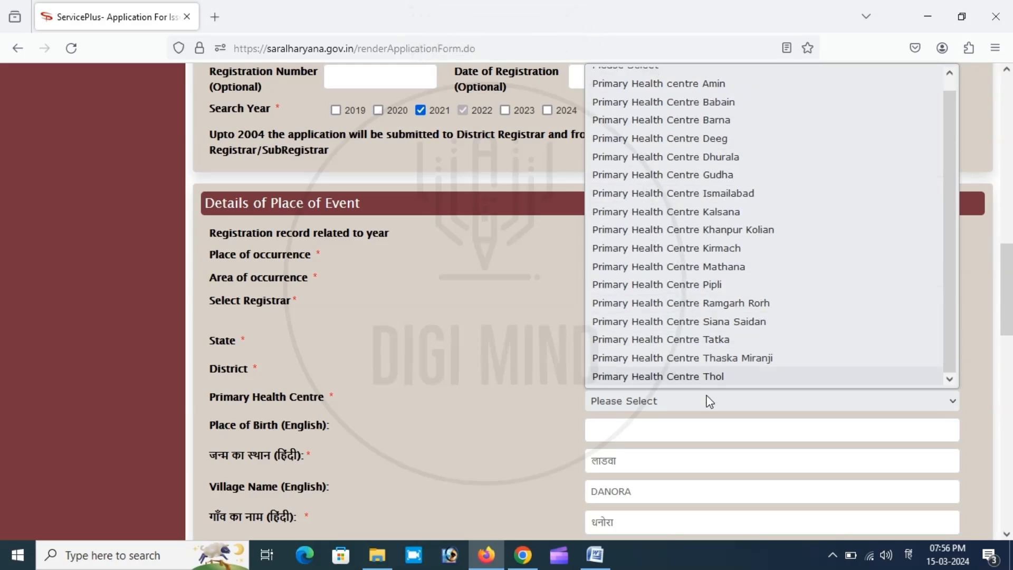
click(702, 288)
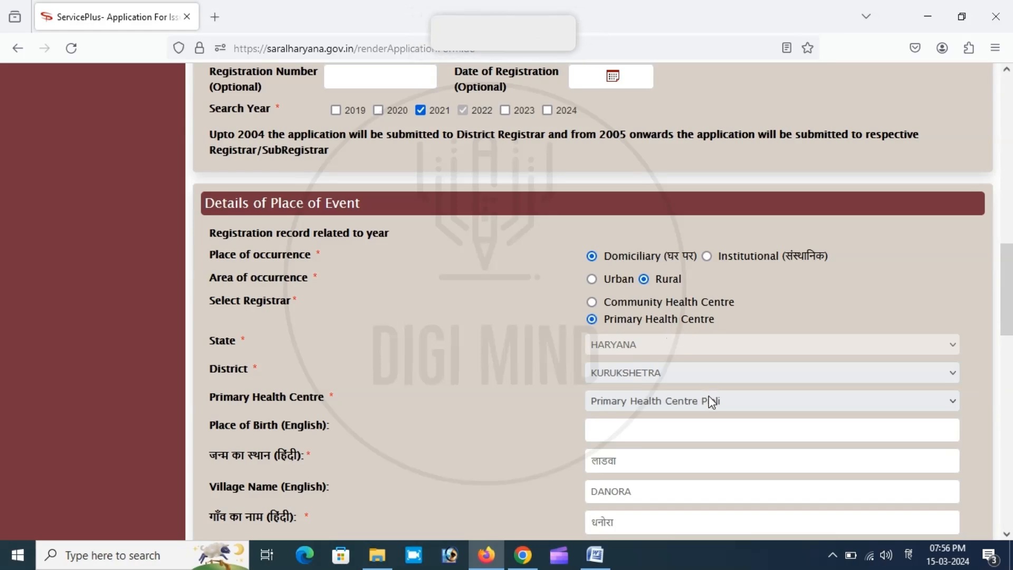
scroll(709, 398, down, 3)
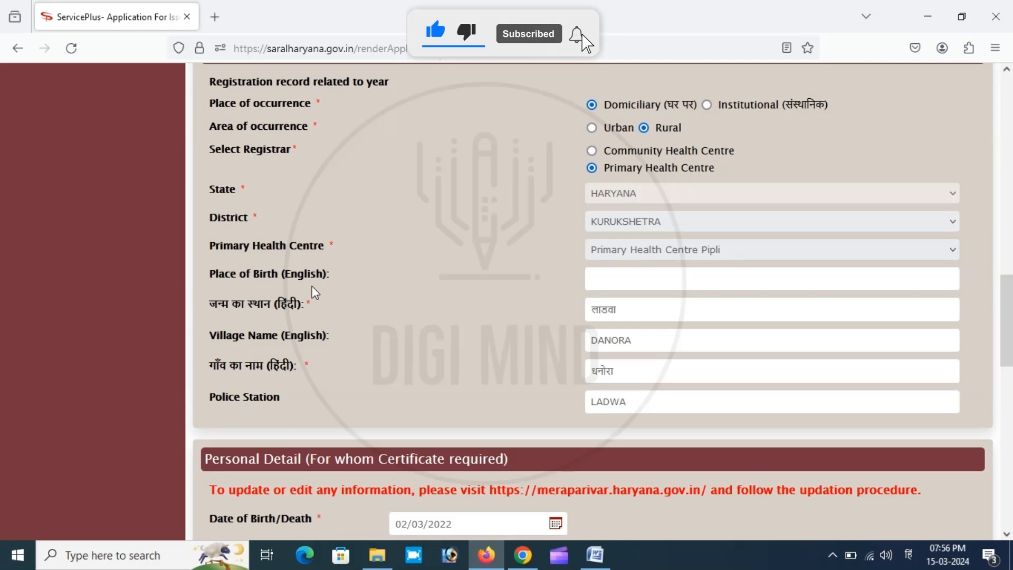
- Enter the place of birth as LADWA in English and लाडवा in Hindi
click(627, 279)
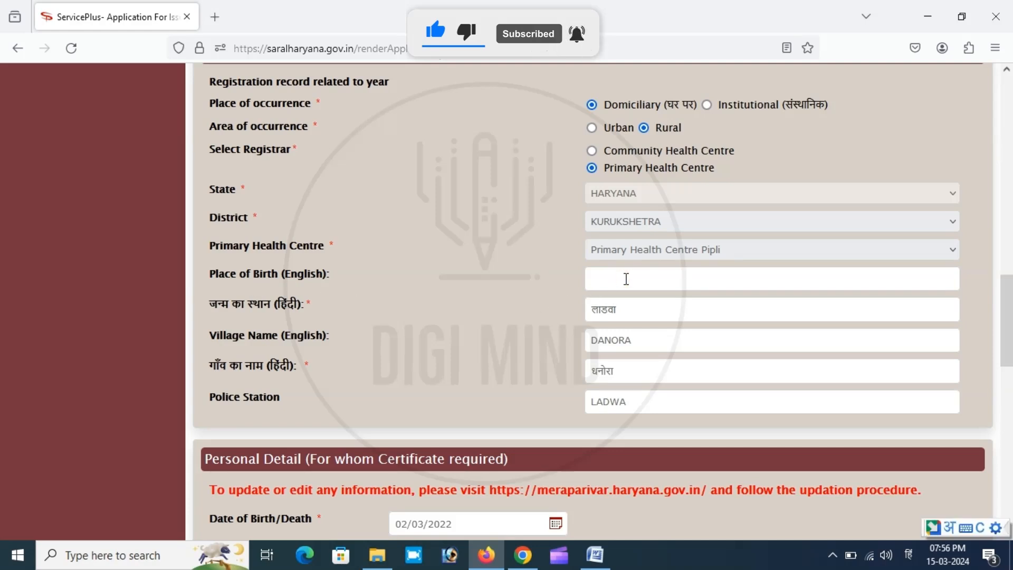
text(LADWA)
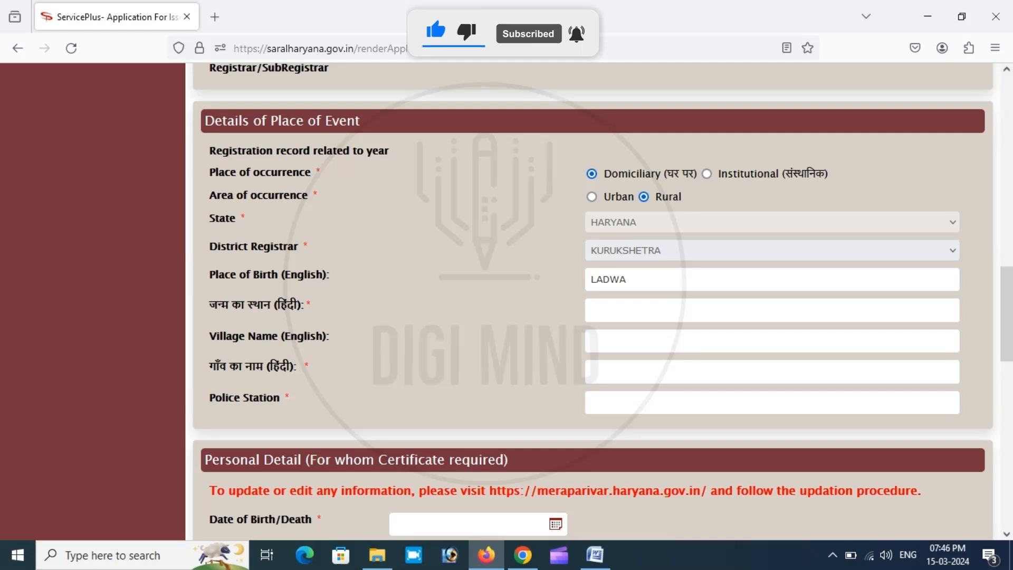
click(616, 310)
text(LADWA)
key(space)
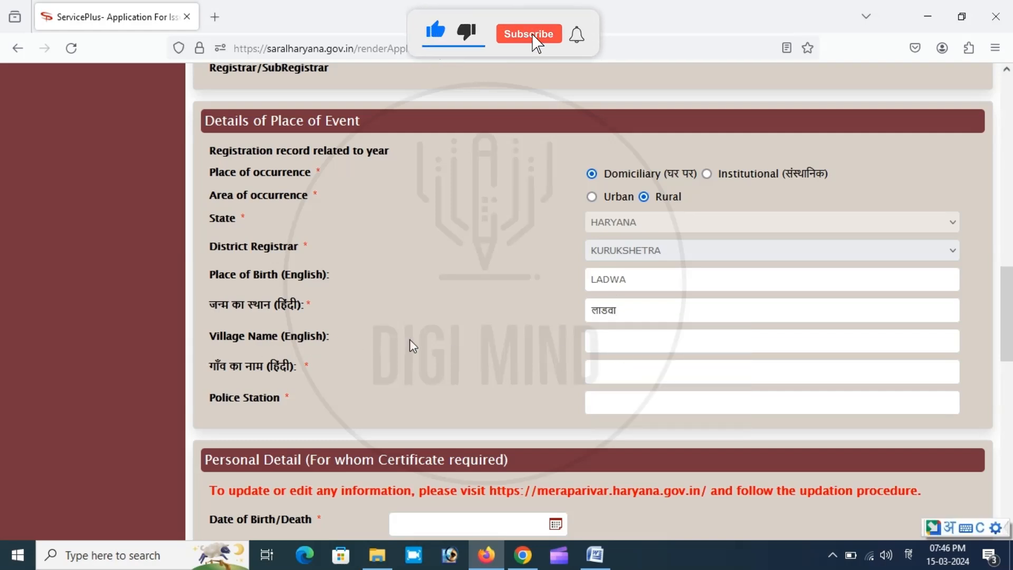
- Enter the village DANORA / धनोरा and police station LADWA
click(640, 347)
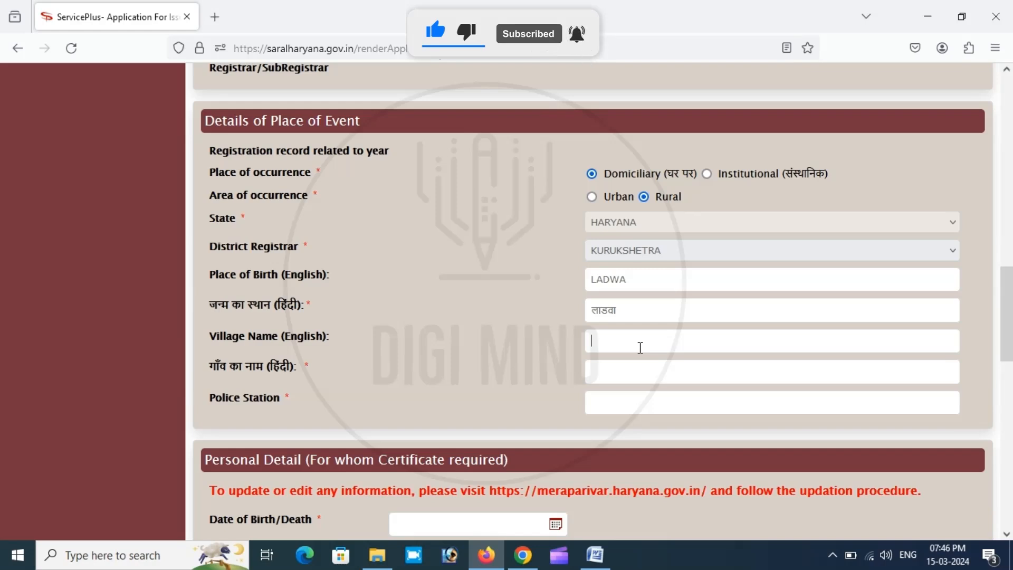
text(DANORA)
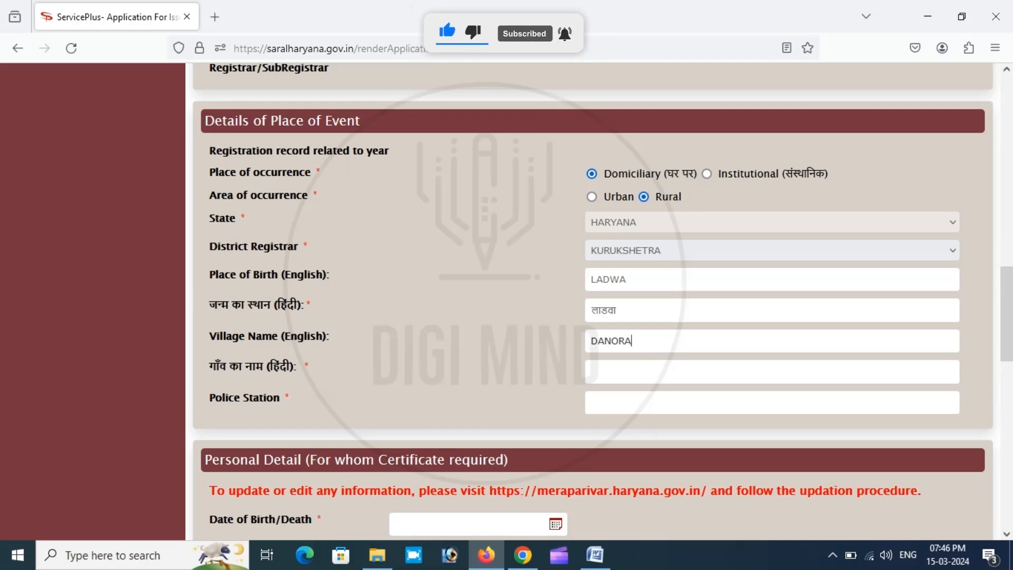
click(633, 372)
text(DHNORA)
click(632, 404)
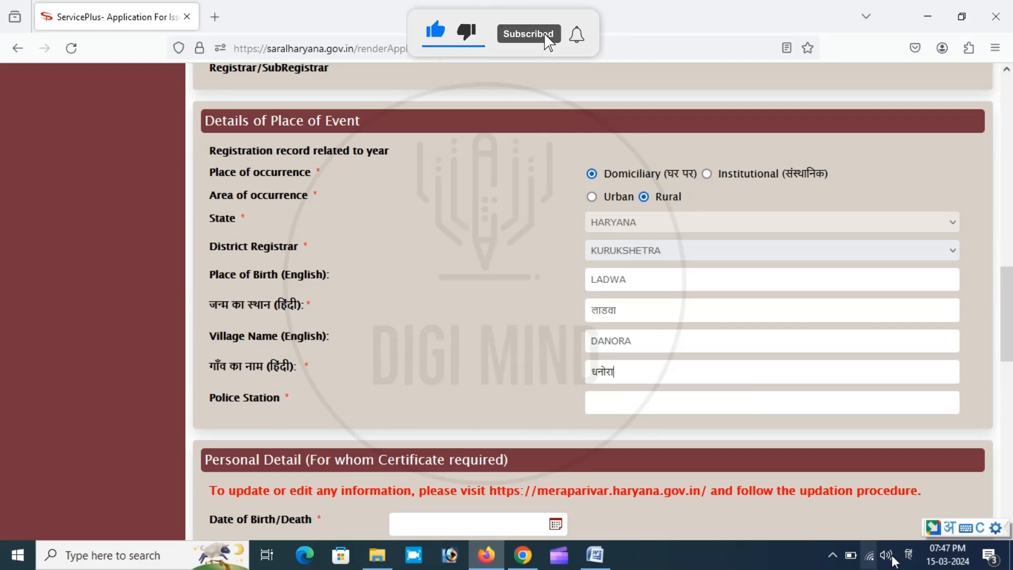
click(908, 554)
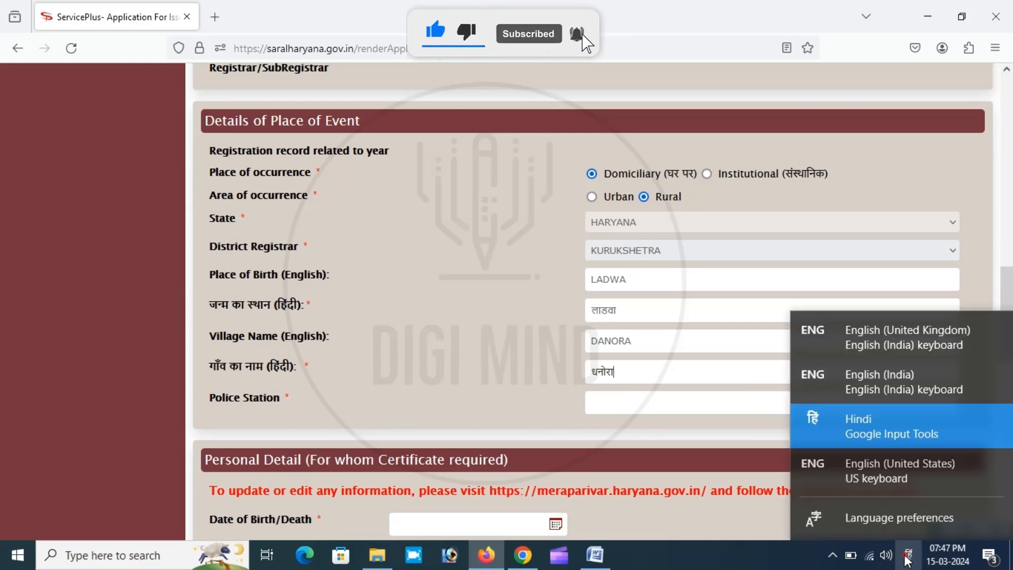
click(872, 391)
click(612, 403)
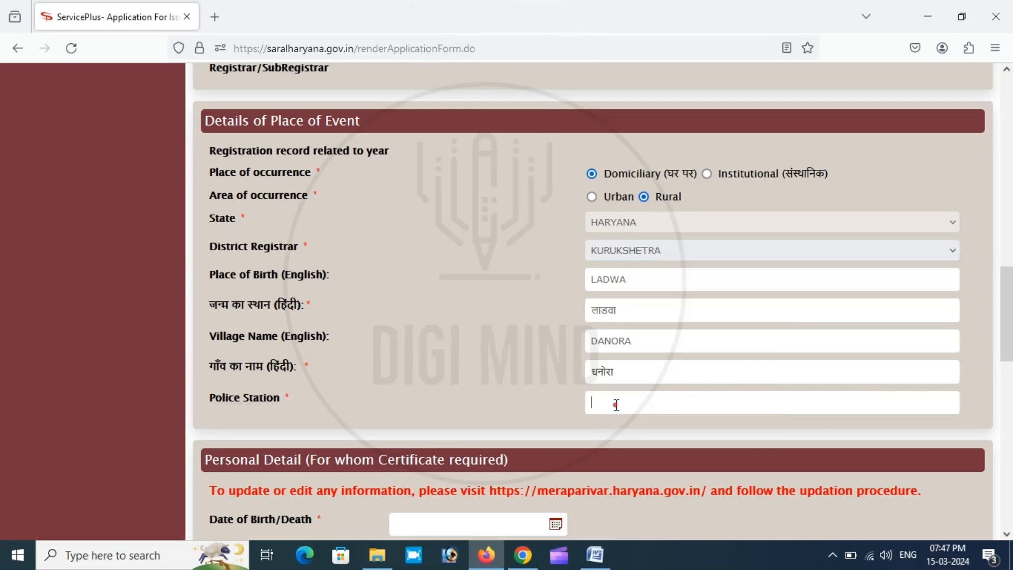
text(LADWA)
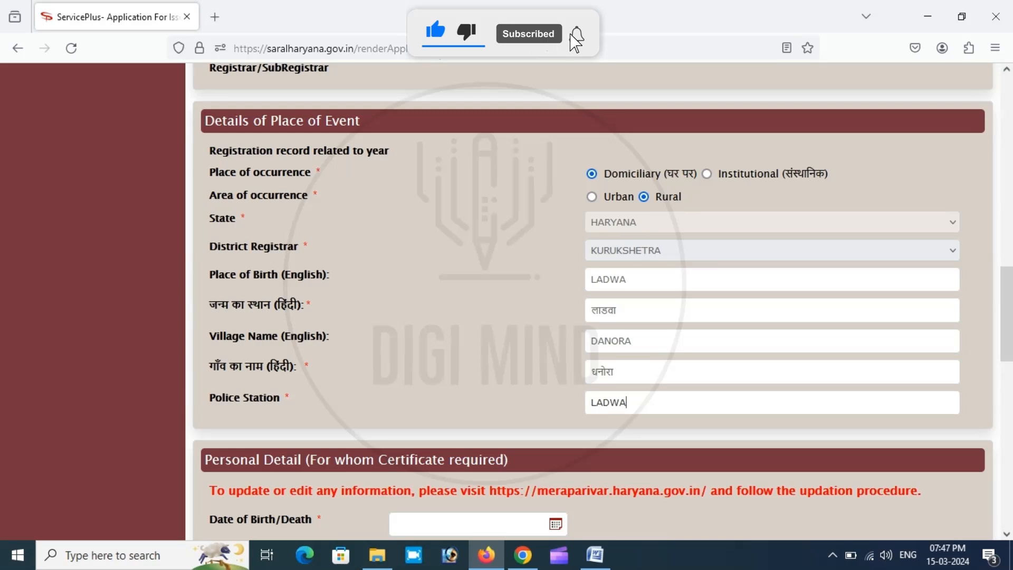
scroll(662, 404, down, 6)
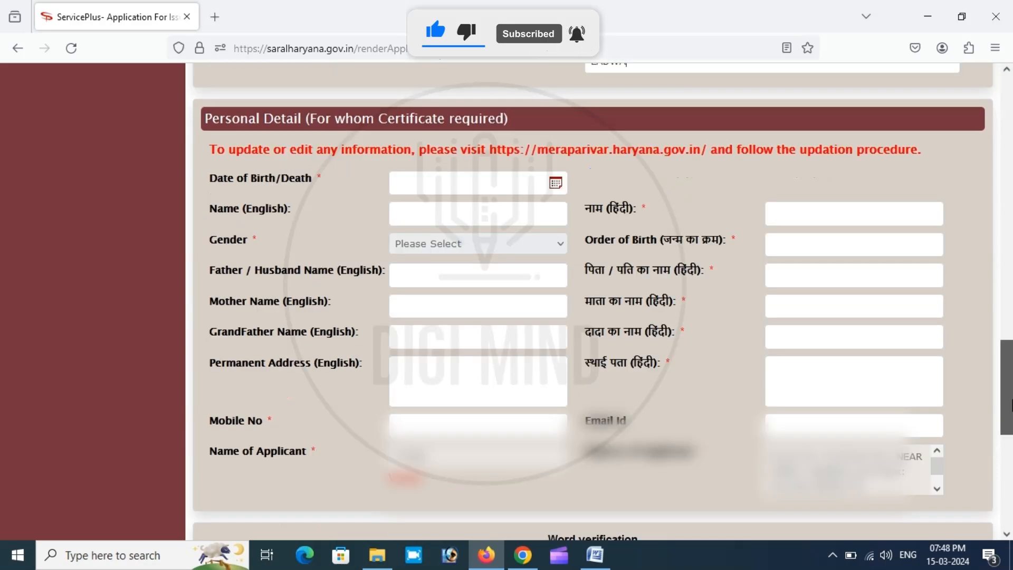
drag(1011, 406, 1011, 409)
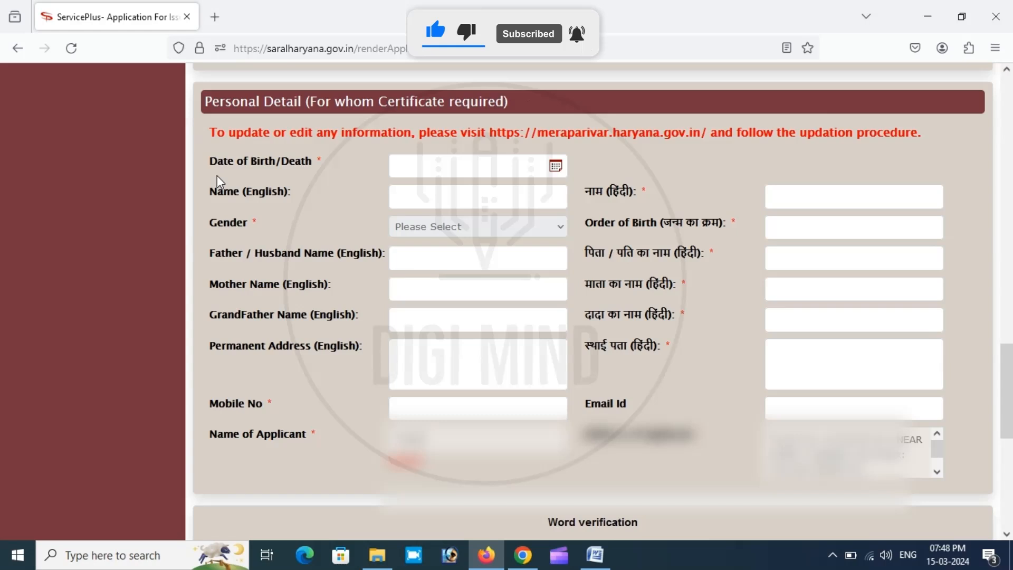
click(464, 280)
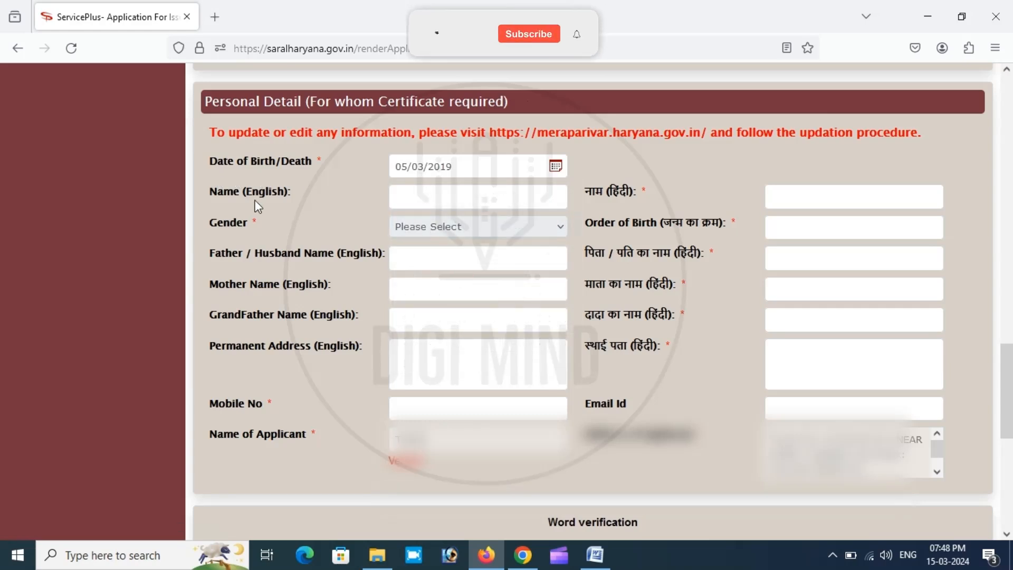
text(RAM)
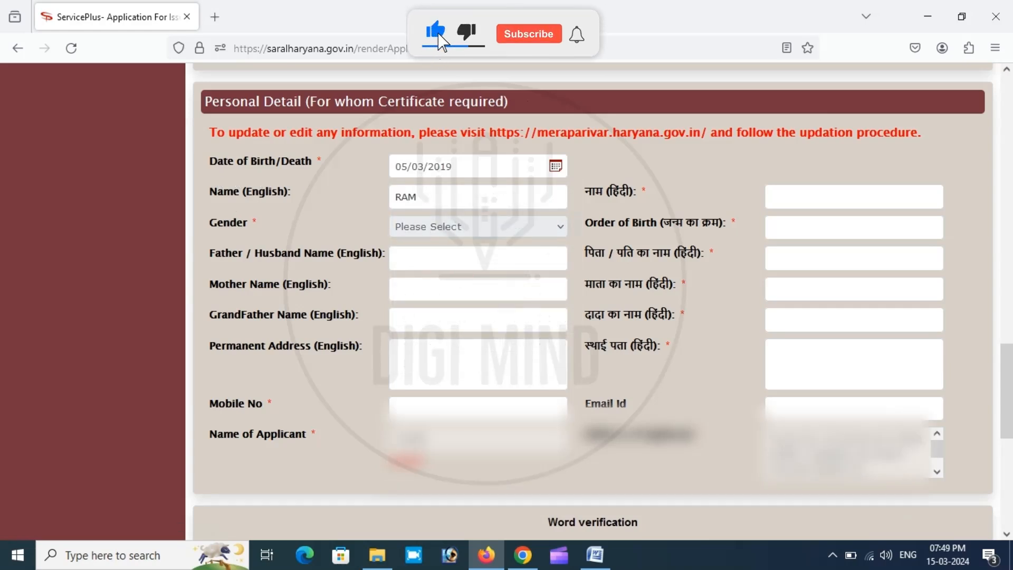
text(PAL)
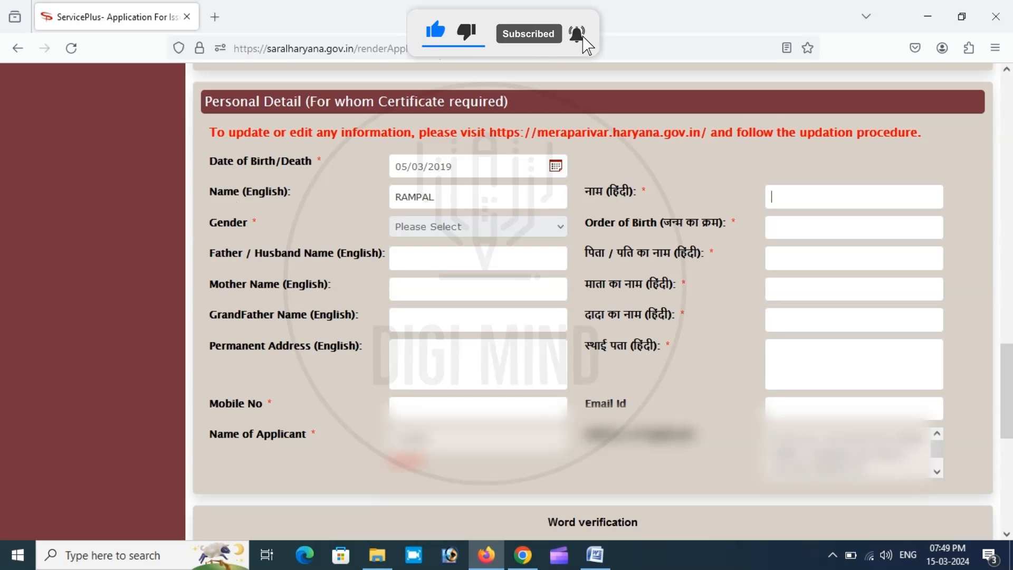
click(909, 555)
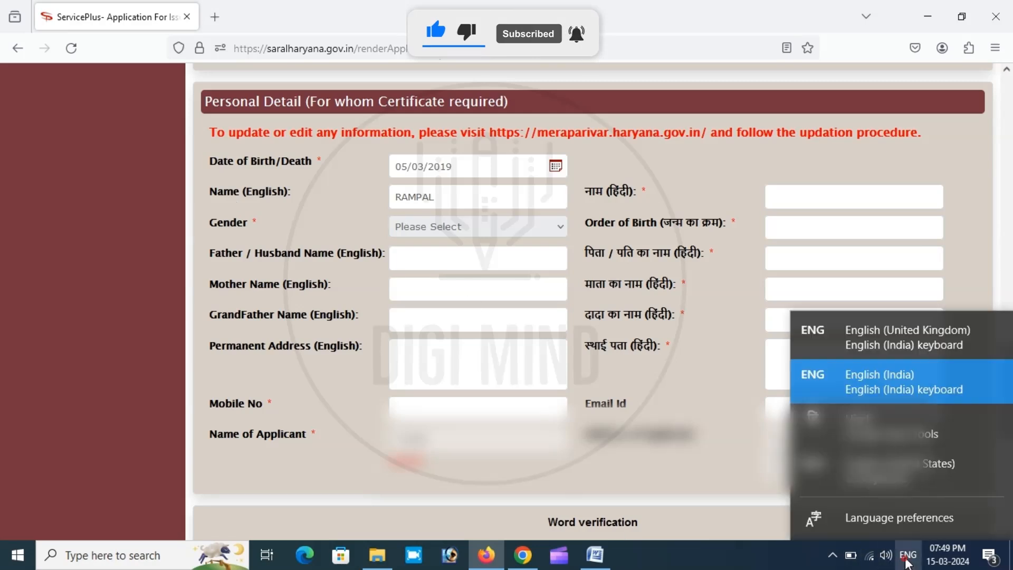
click(886, 427)
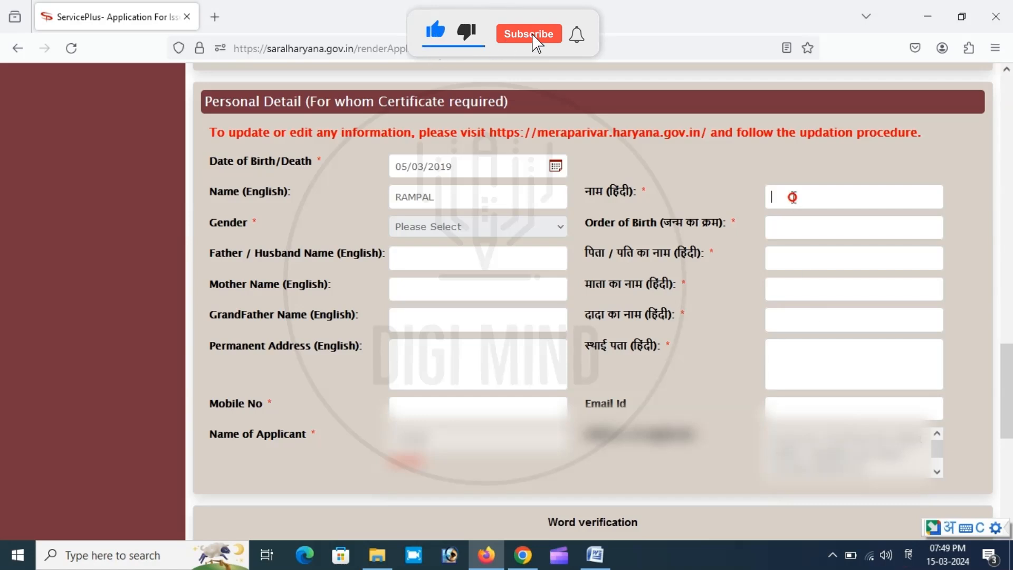
text(RAMPAL)
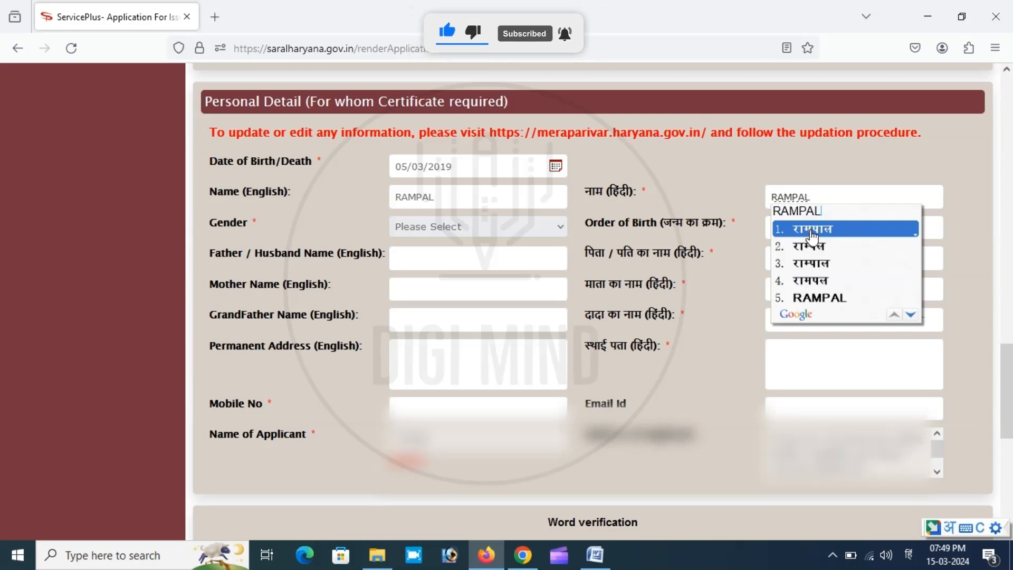
click(811, 229)
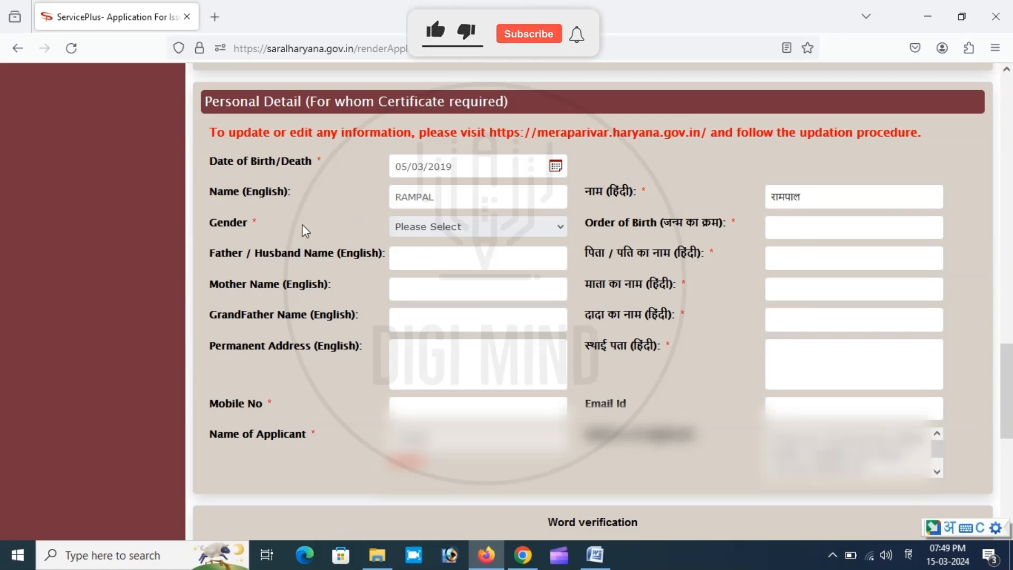
- Set gender to Male and order of birth to 1
click(429, 226)
click(411, 269)
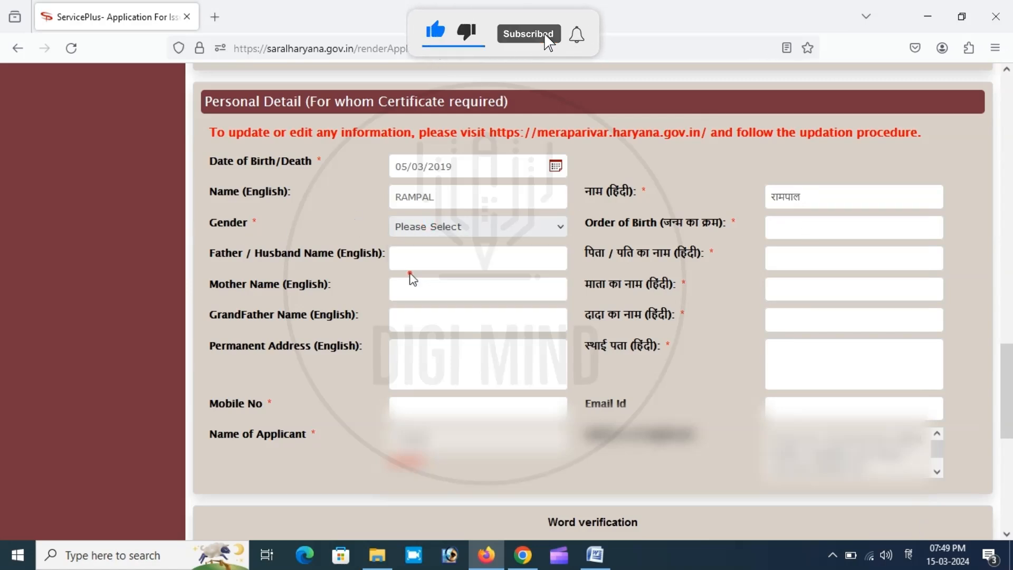
click(815, 224)
text(1)
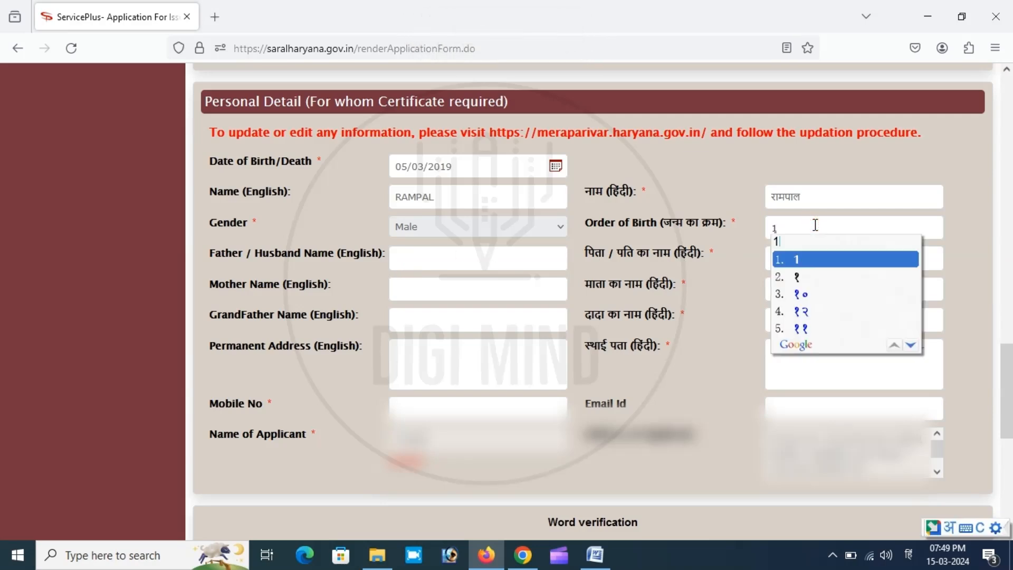
key(Down)
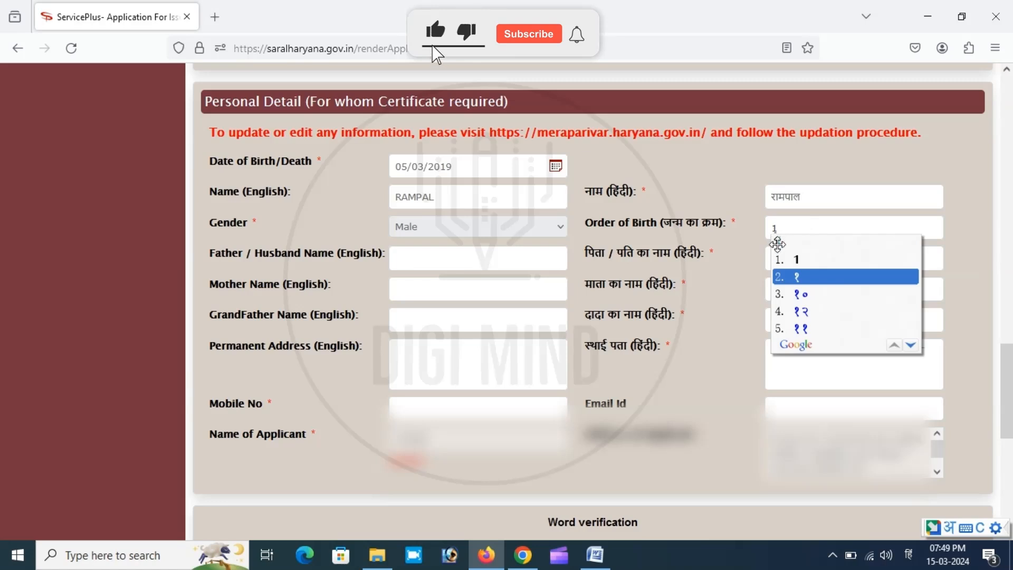
click(785, 228)
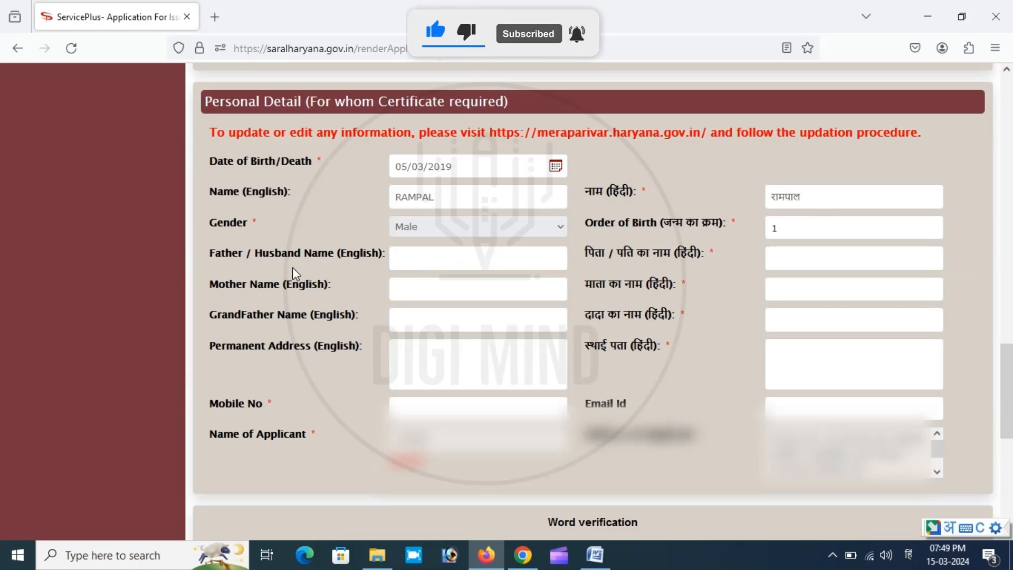
- Enter the father's name in English and Hindi, correcting the Hindi surname spelling
click(432, 255)
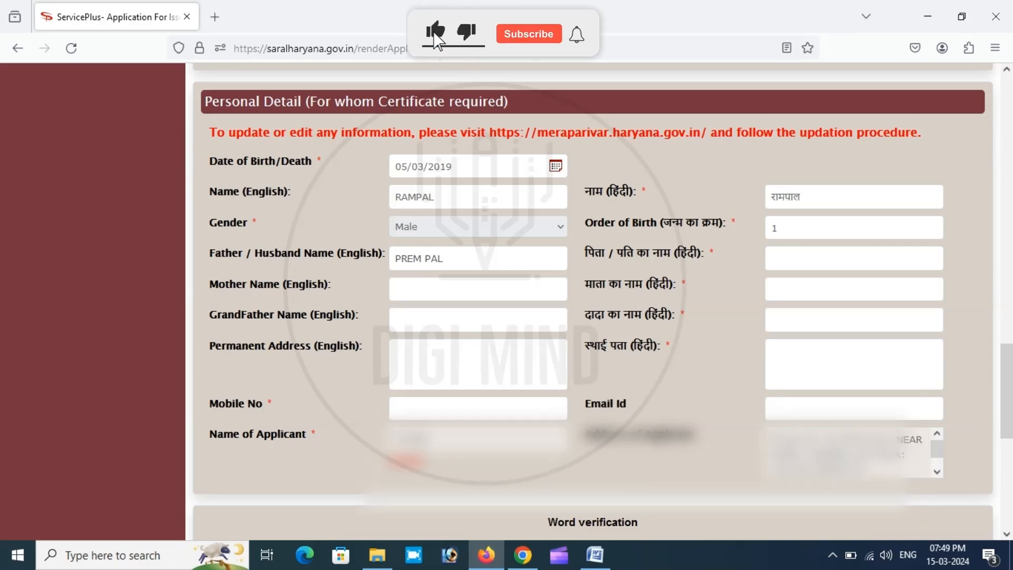
click(908, 554)
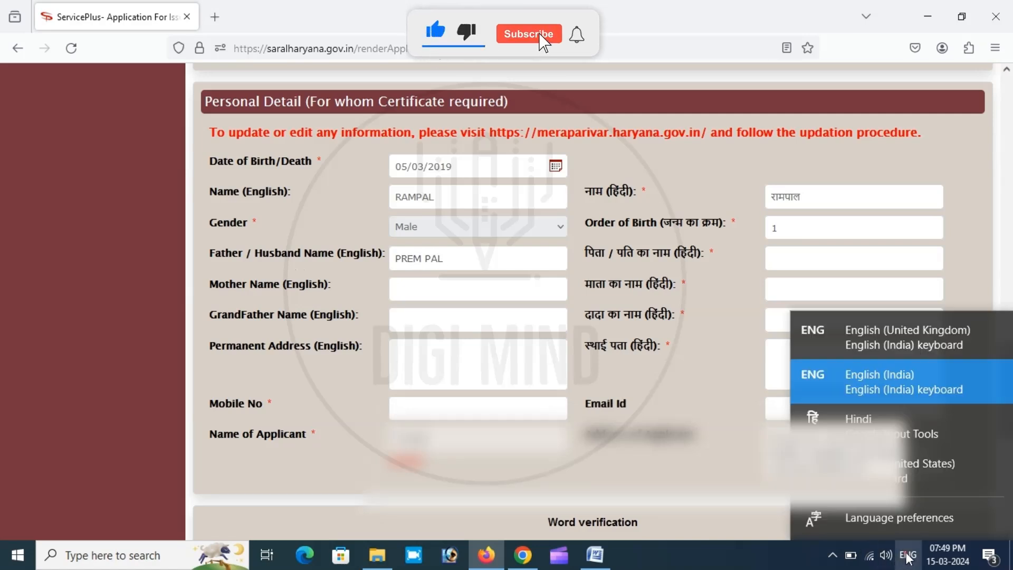
click(886, 426)
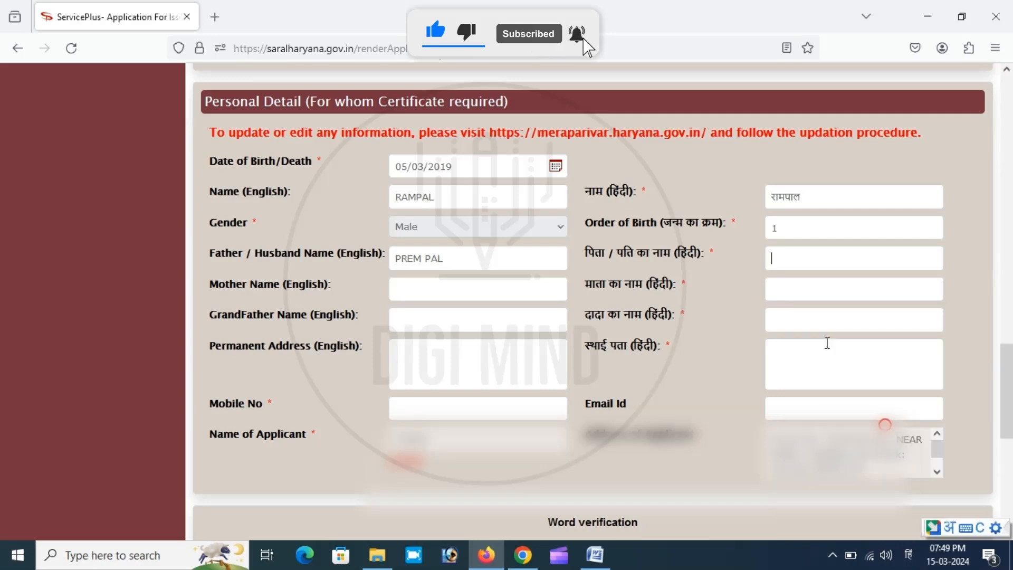
click(786, 259)
text(PA)
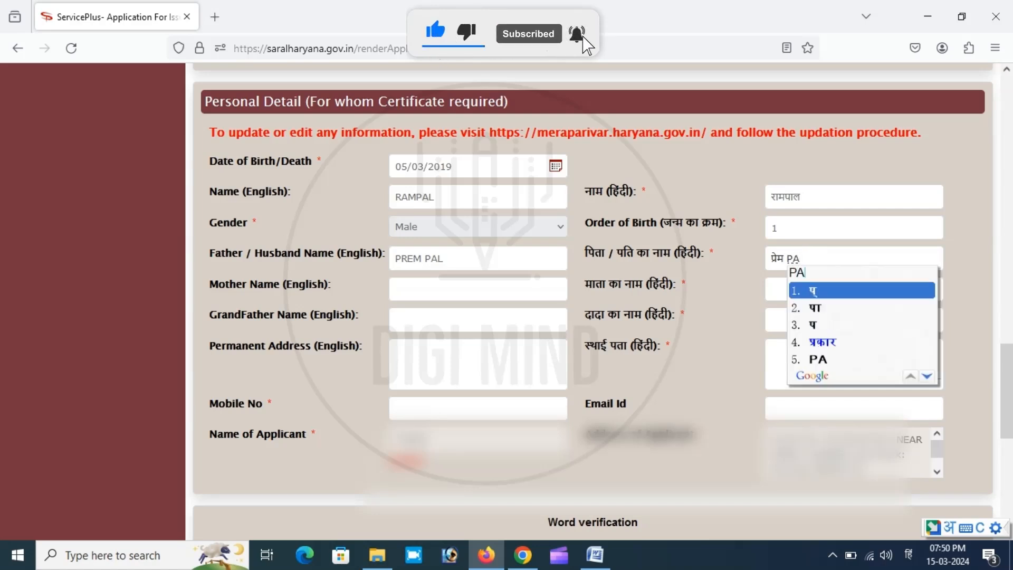
text(AL)
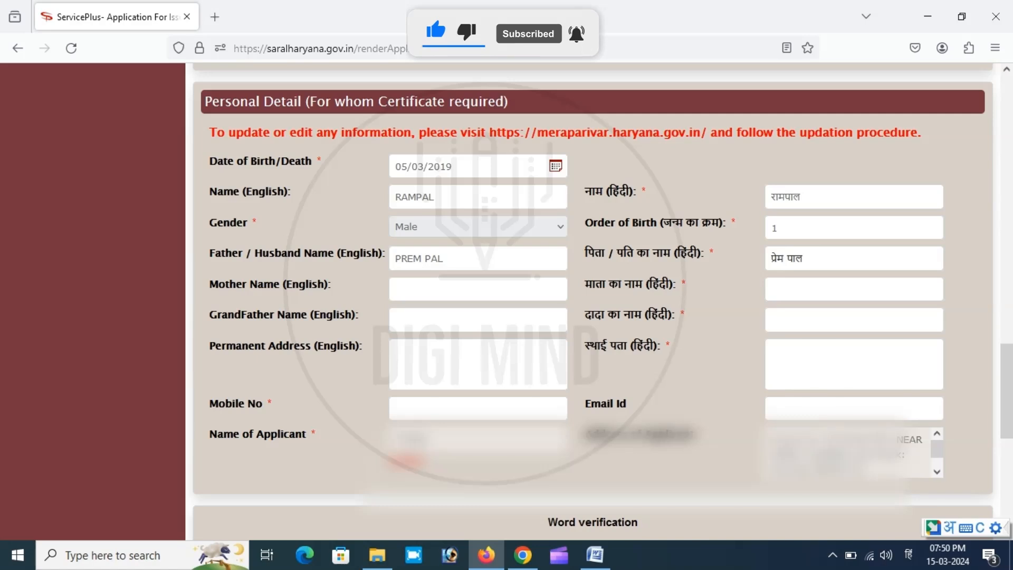
- Enter the mother's name in English and in Hindi
click(404, 290)
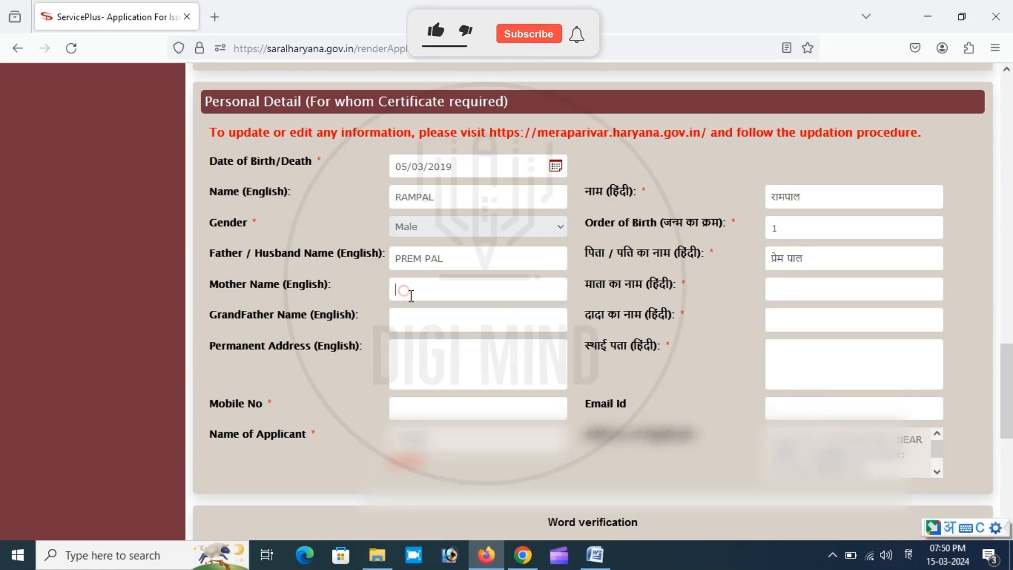
click(909, 555)
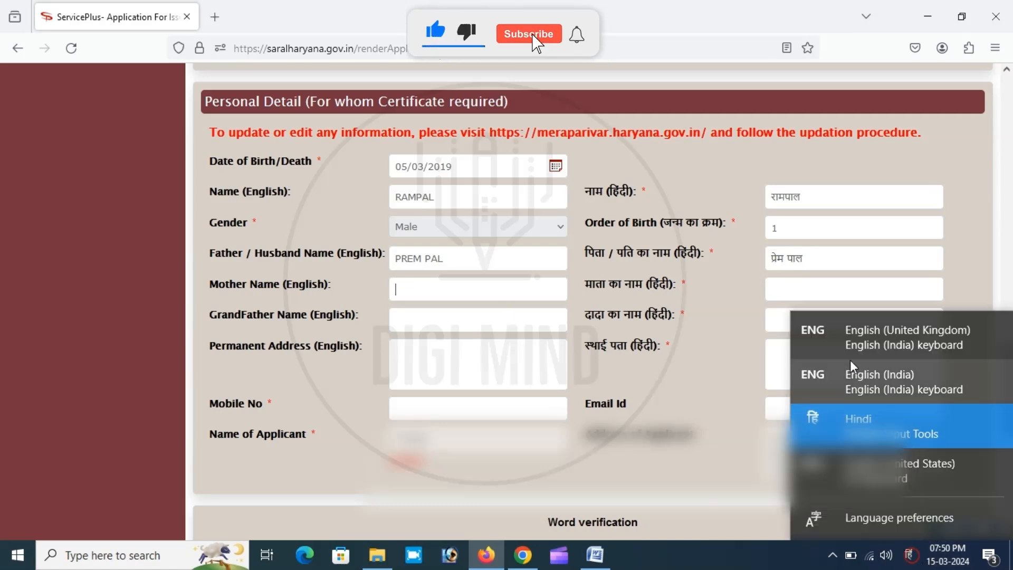
click(872, 381)
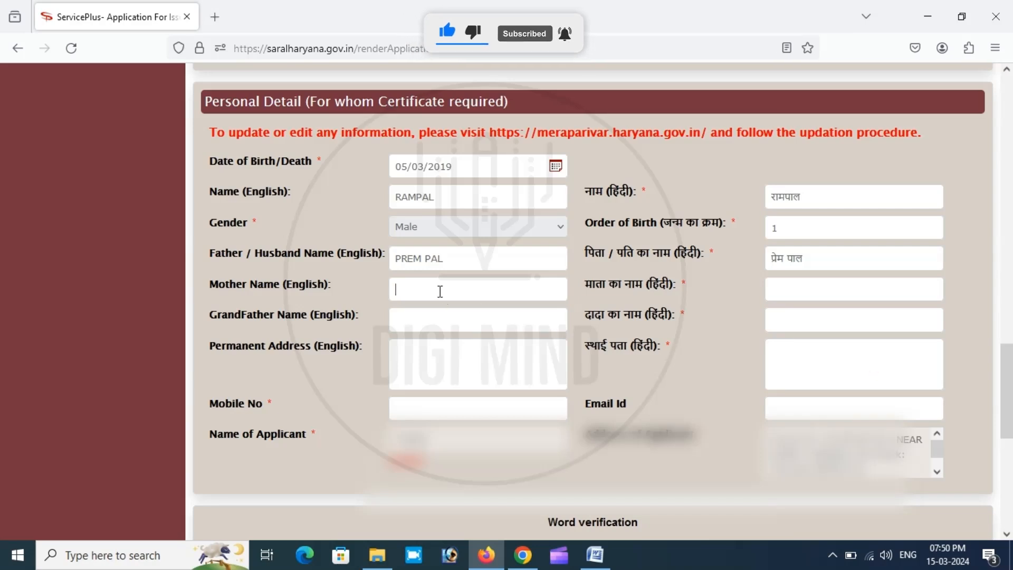
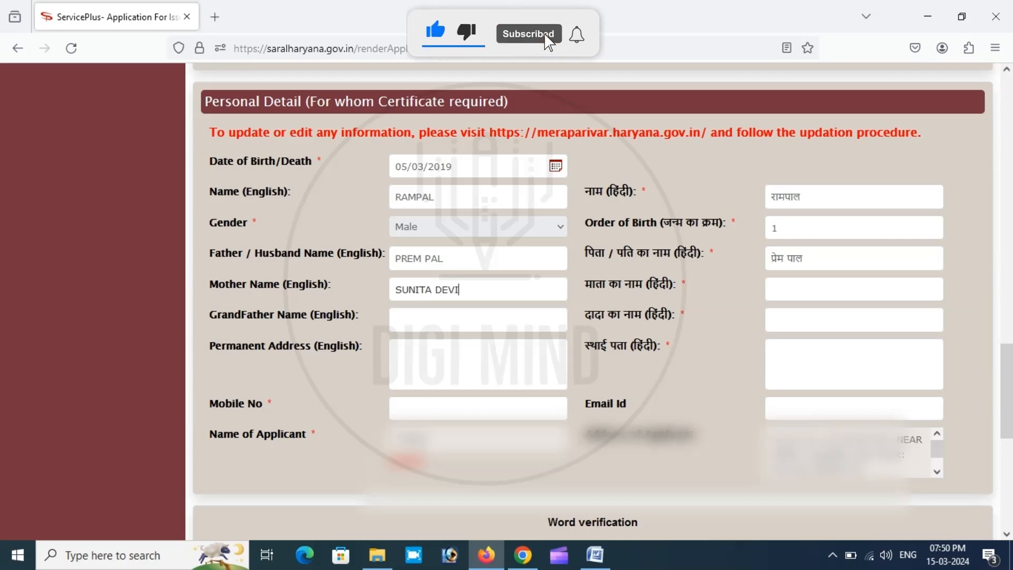
key(Tab)
click(908, 555)
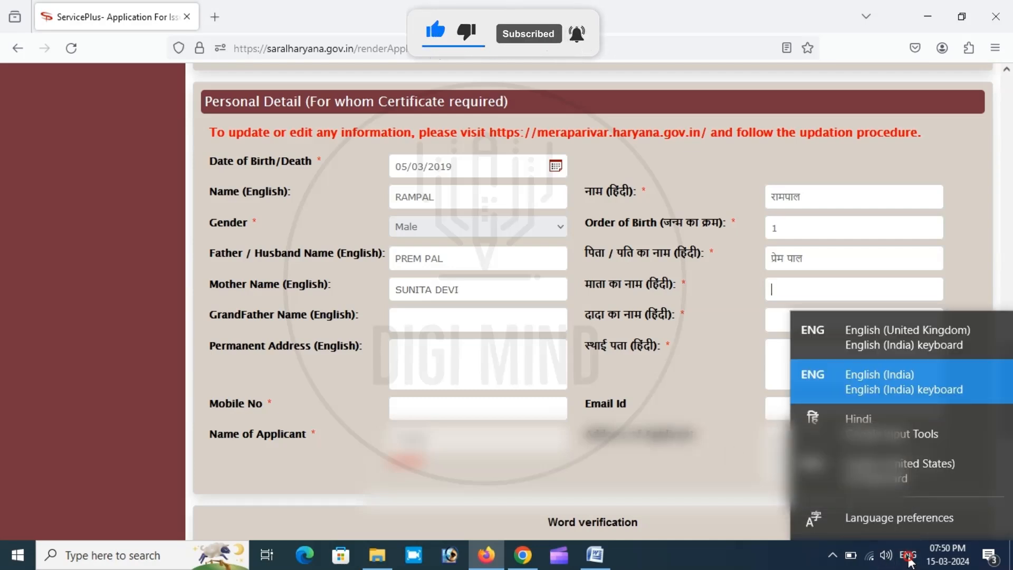
click(860, 477)
click(786, 293)
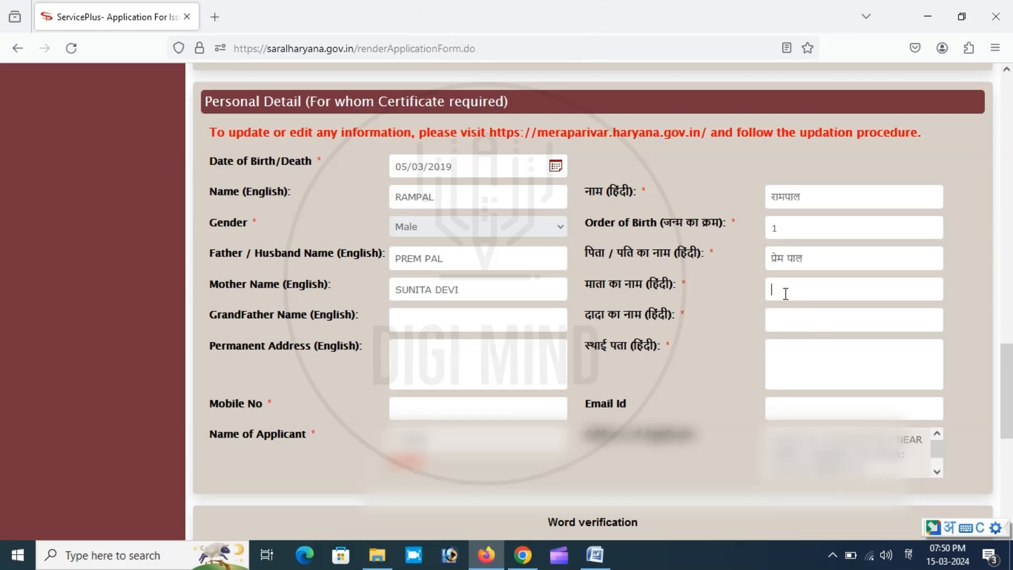
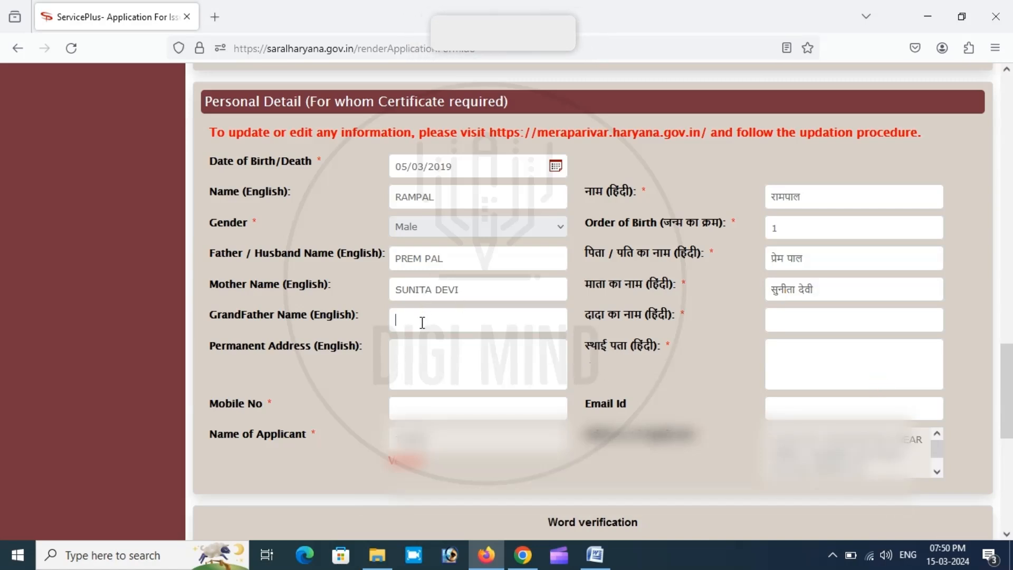
- Enter the grandfather's name in English and in Hindi
text(LAL)
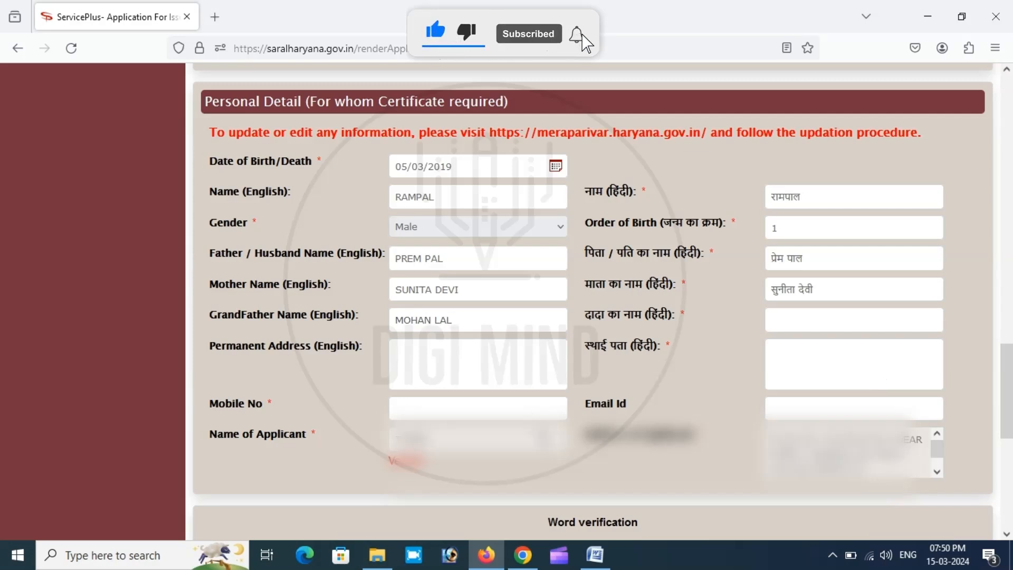
click(907, 558)
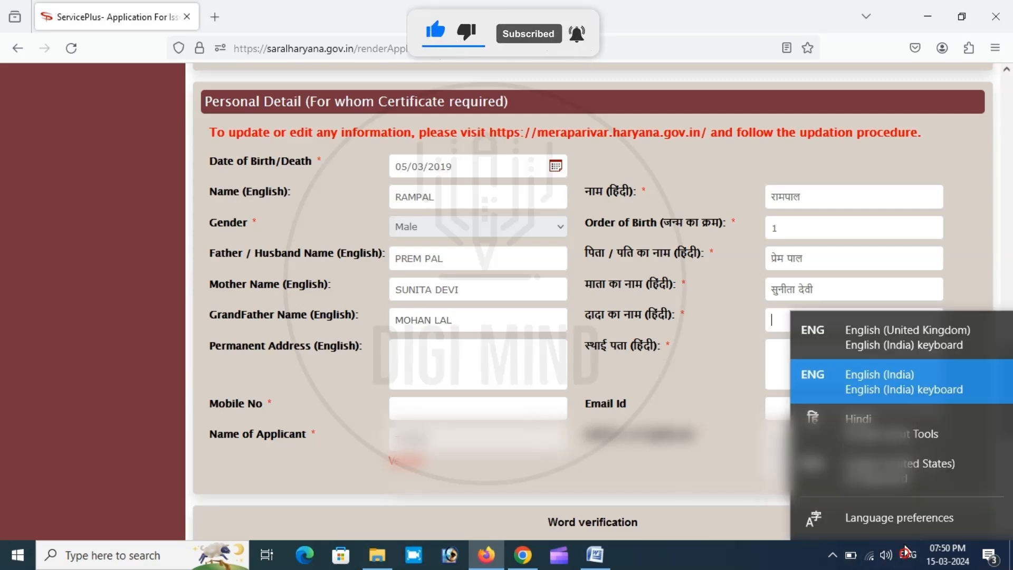
click(874, 426)
key(Tab)
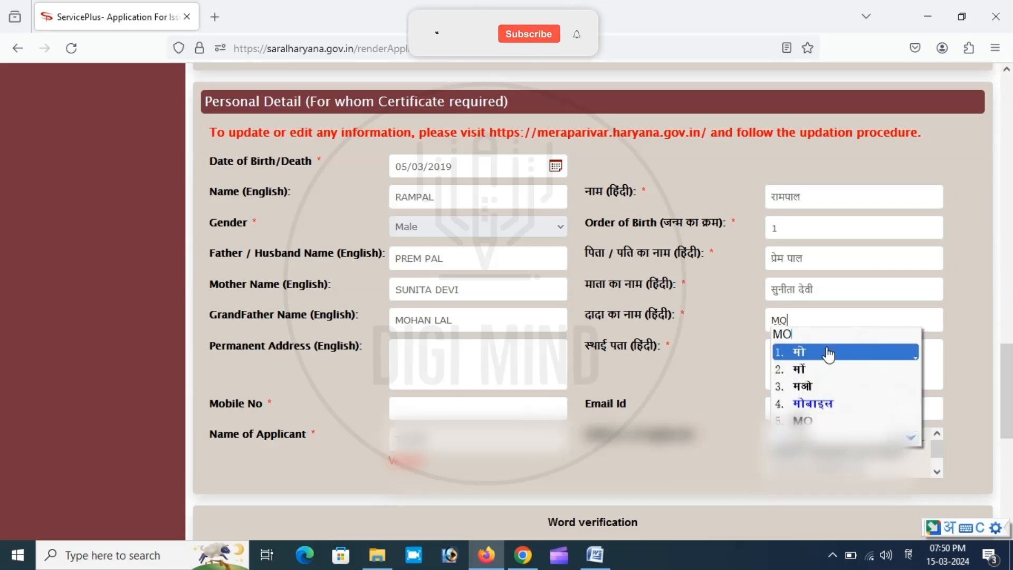
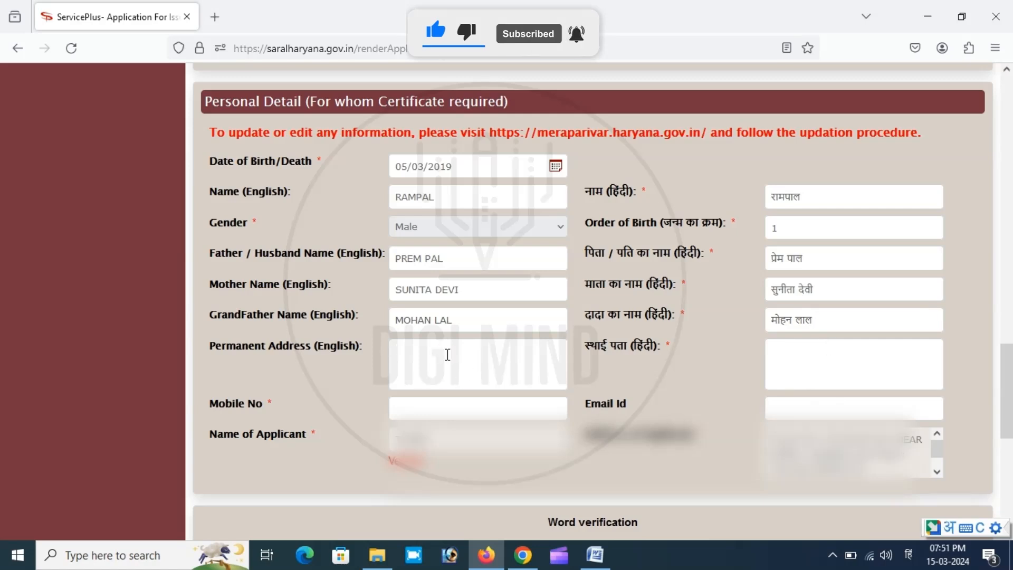
click(909, 554)
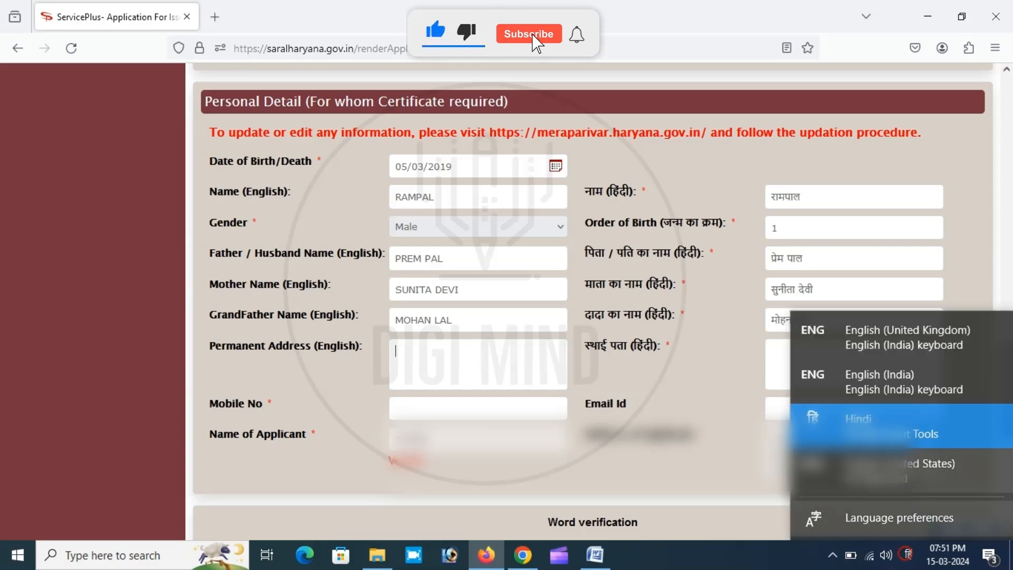
- Fill in the permanent address with village and district in English and Hindi
click(861, 375)
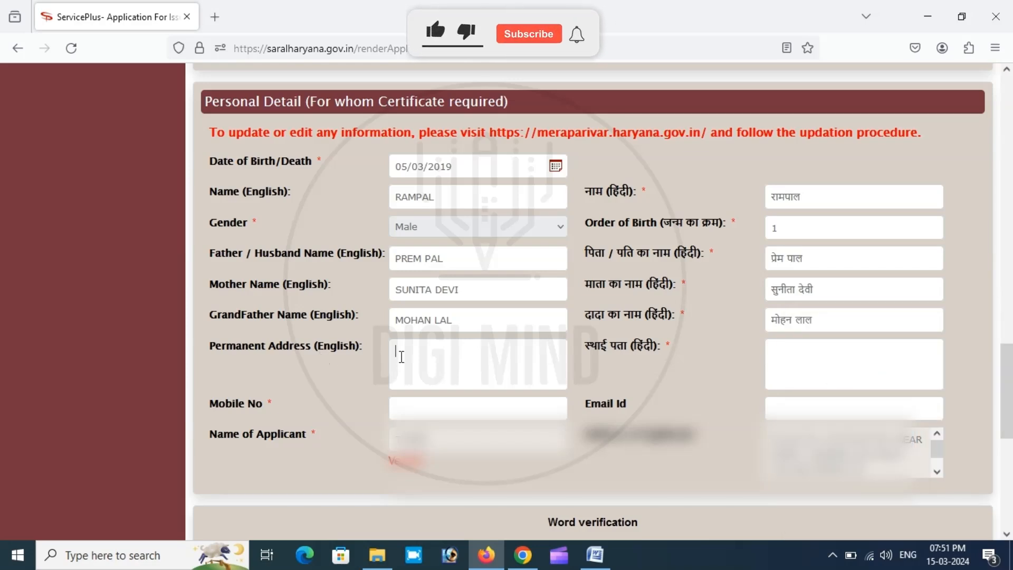
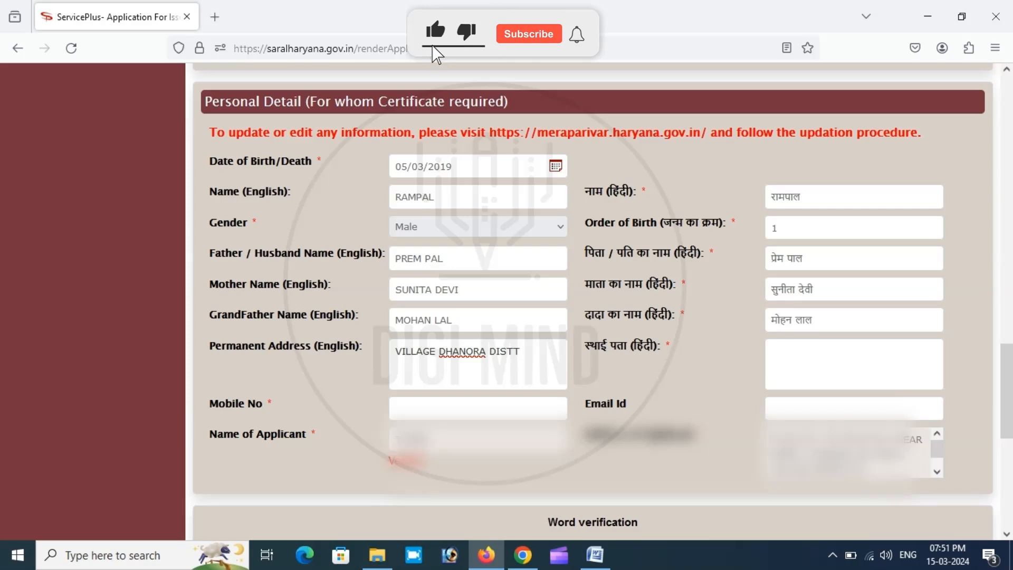
key(BackSpace)
key(BackSpace)
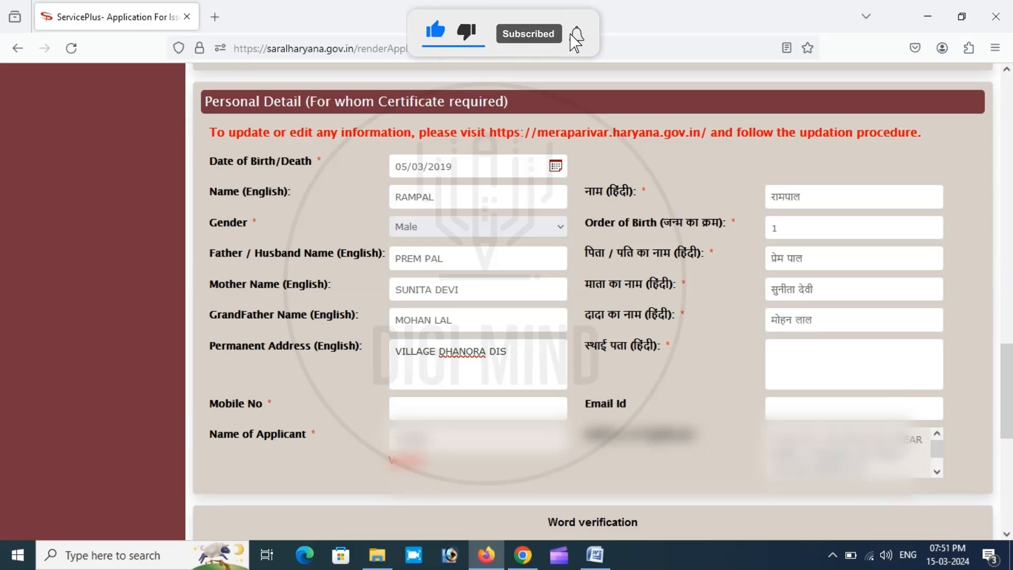
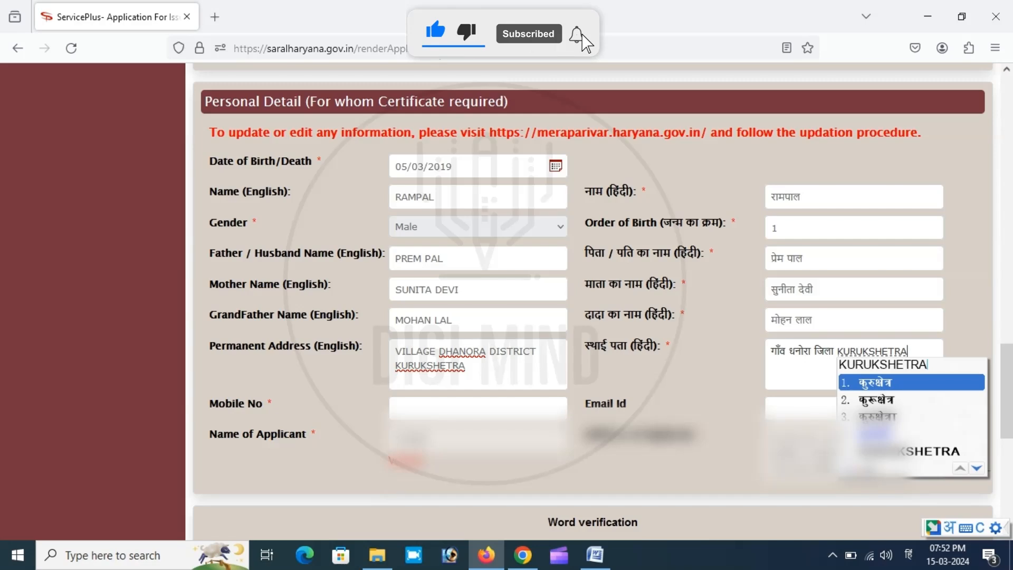
click(879, 386)
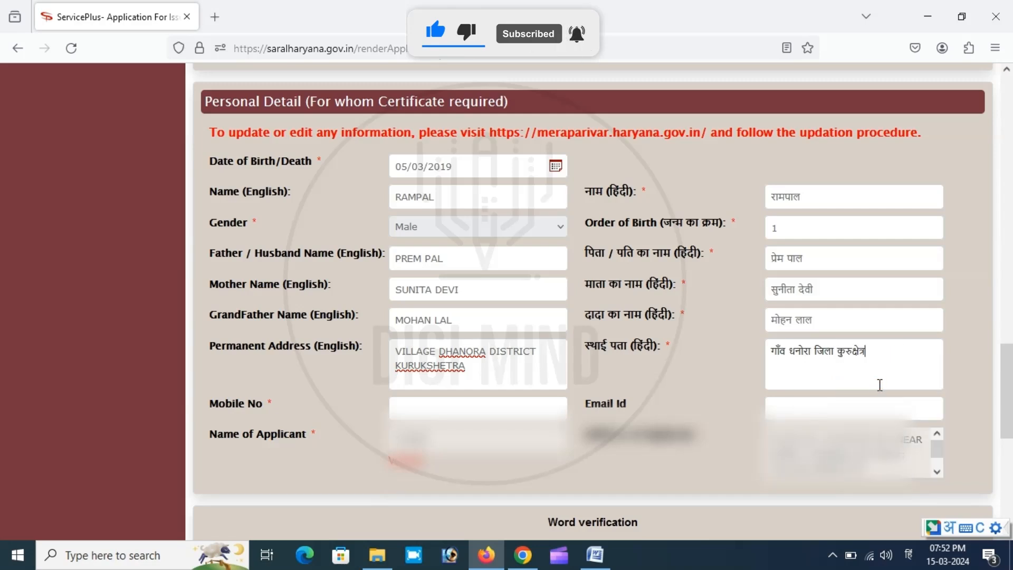
- Enter the mobile number and move into the blank Email Id field
click(441, 406)
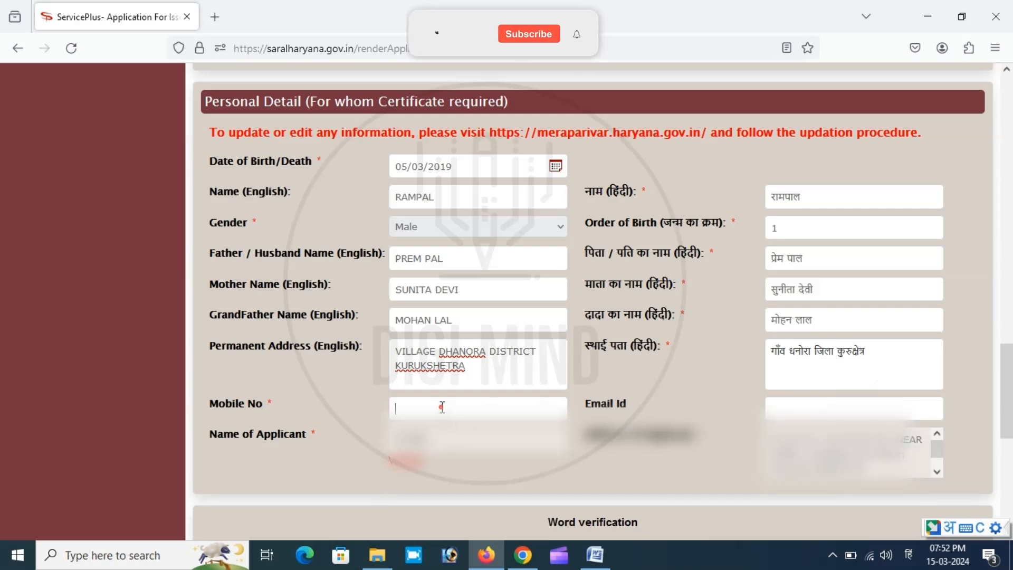
click(914, 560)
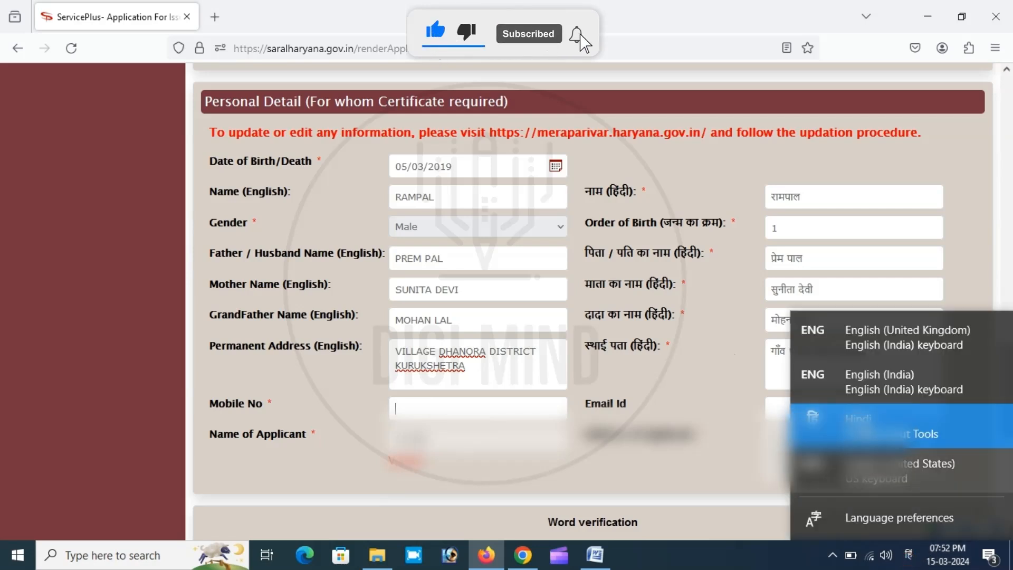
click(870, 385)
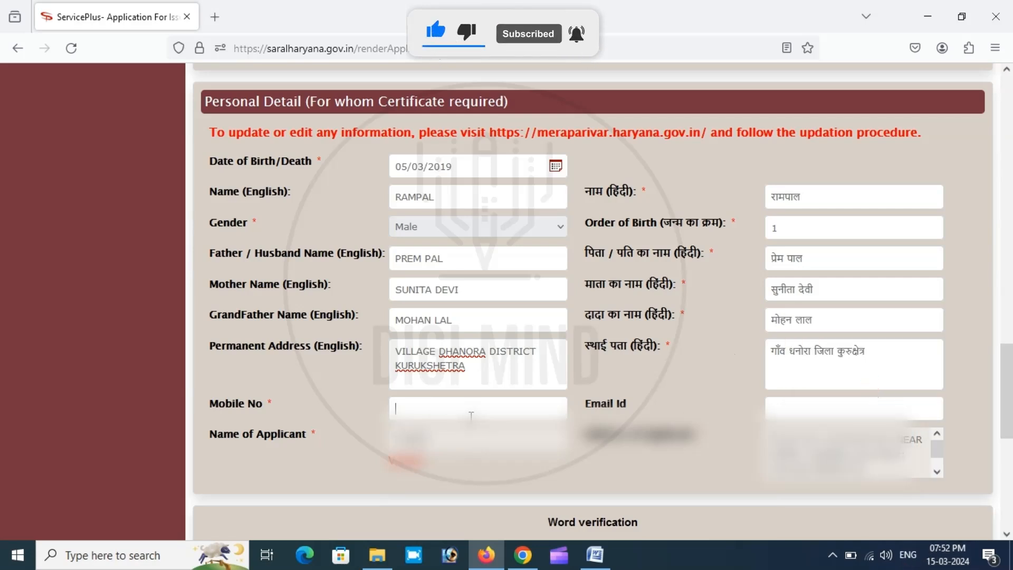
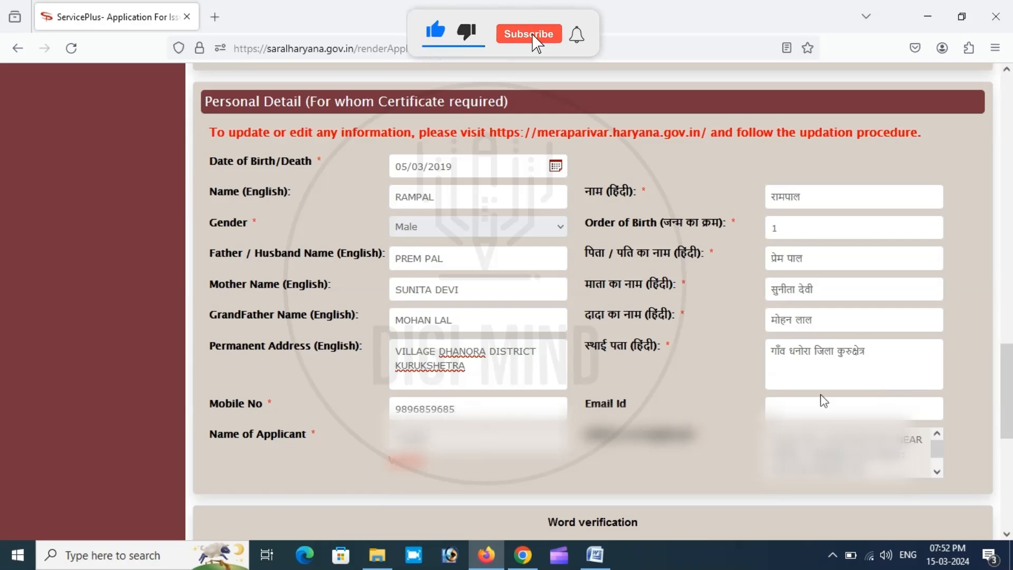
click(824, 411)
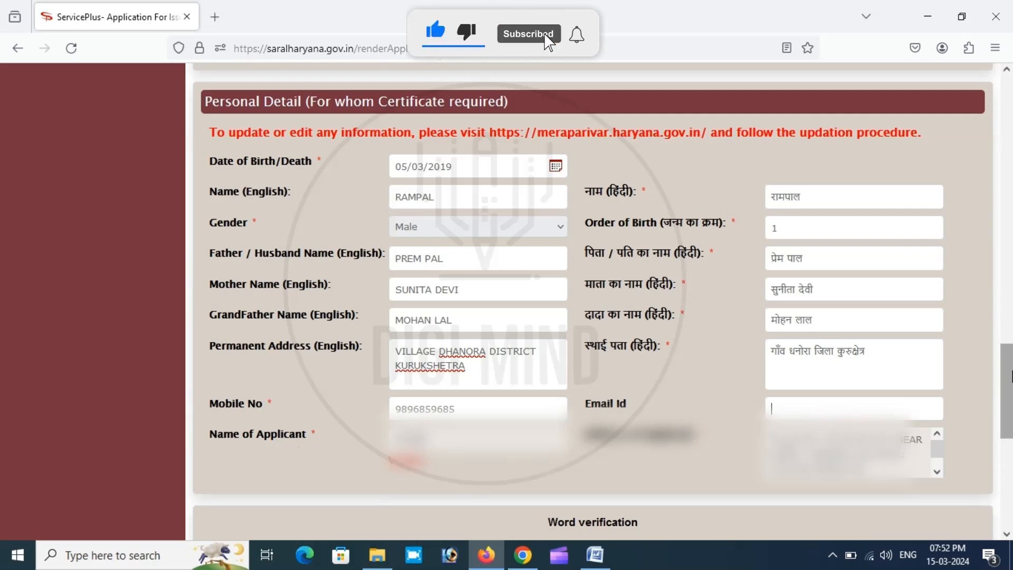
- Enter the captcha characters in the Word verification box at the bottom of the form
drag(1012, 371, 1012, 371)
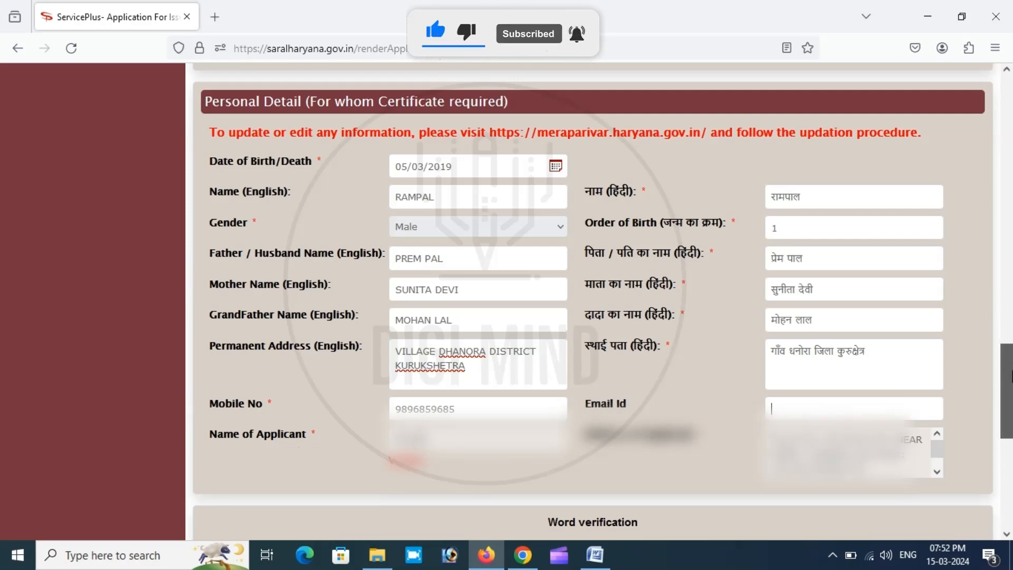
scroll(1012, 376, down, 2)
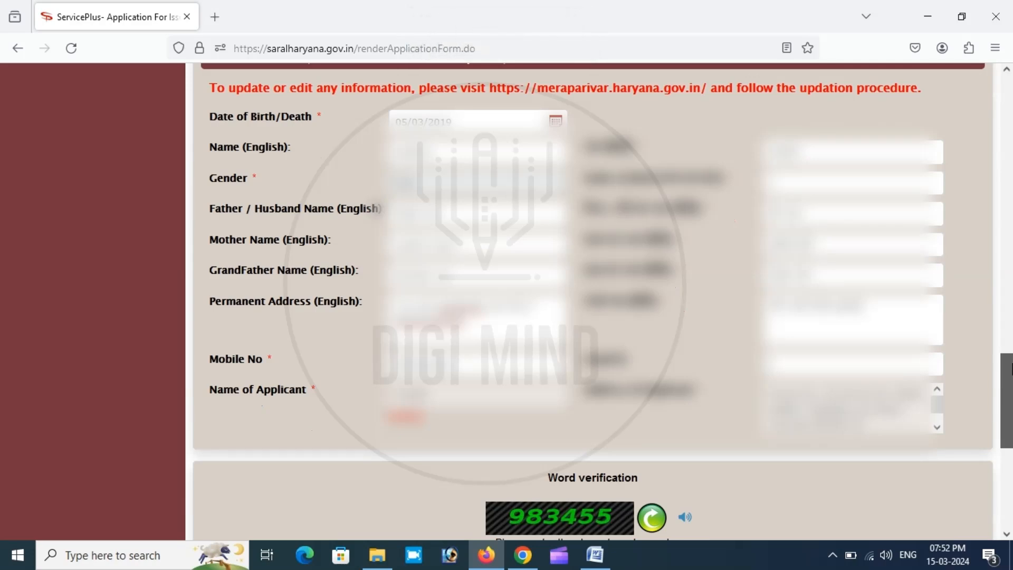
scroll(1012, 369, down, 2)
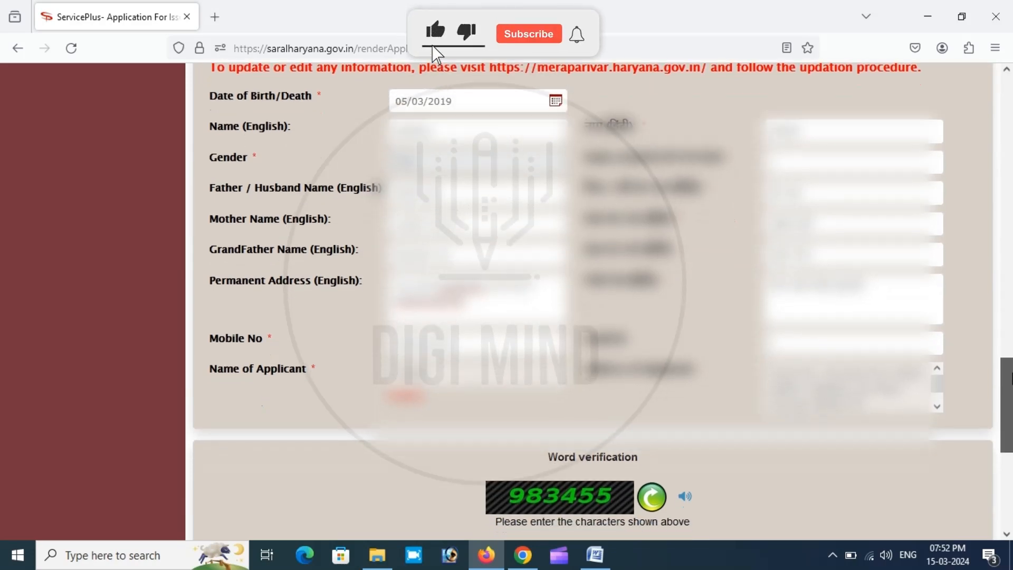
click(579, 519)
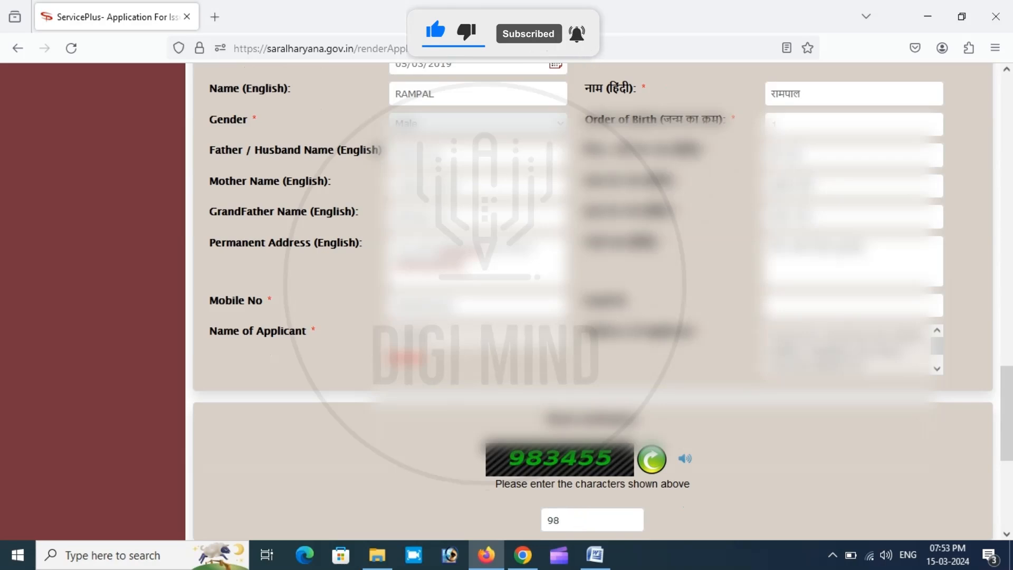
text(3455)
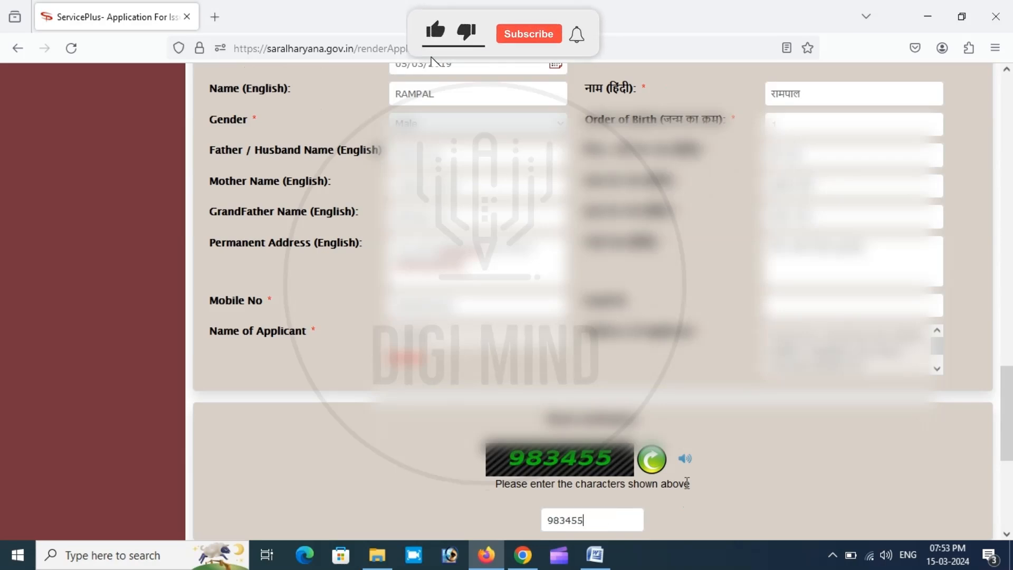
scroll(688, 482, down, 3)
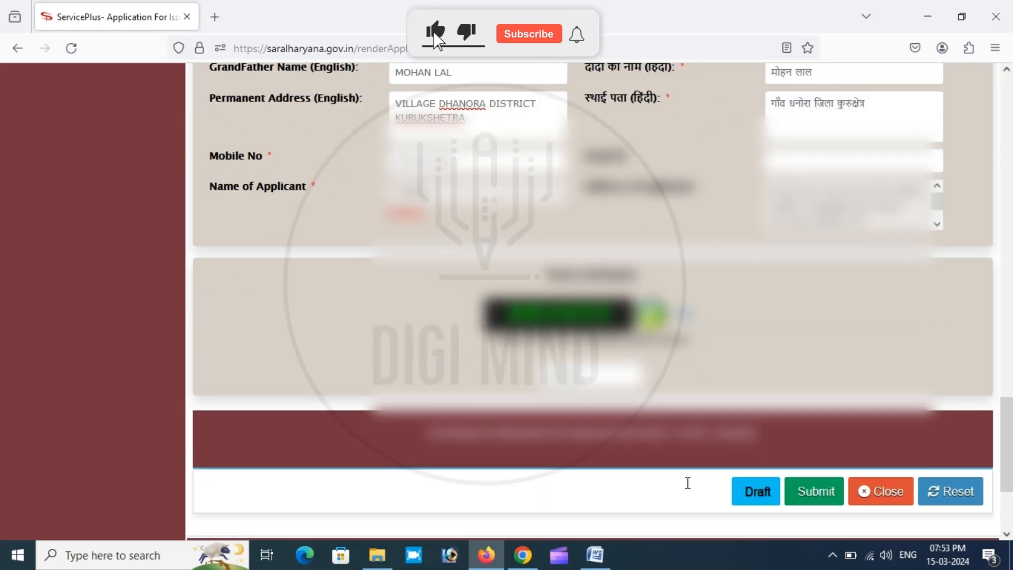
- Submit the birth certificate application, review its preview, and go to Attach Annexure
click(817, 485)
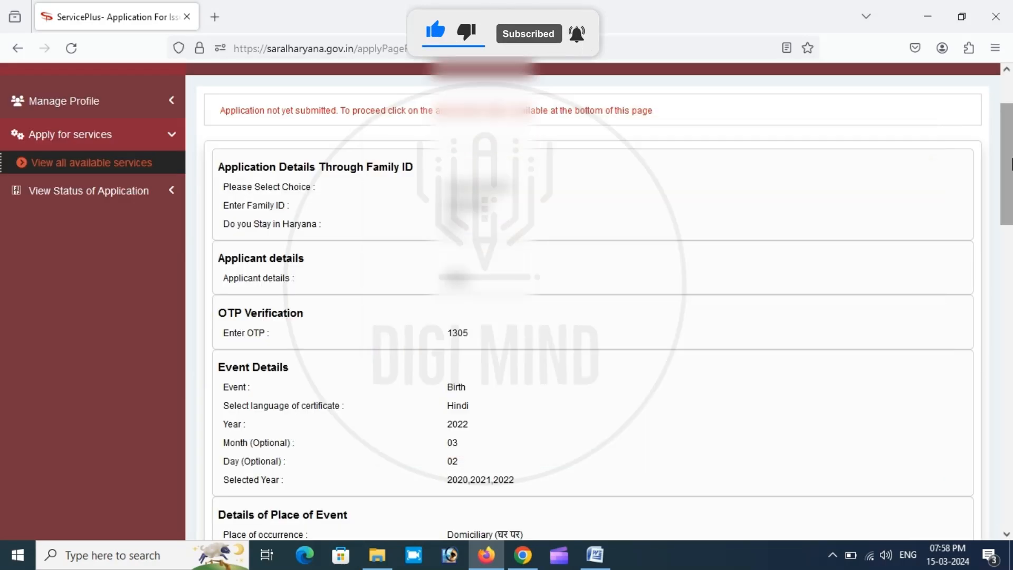
drag(1012, 164, 1012, 186)
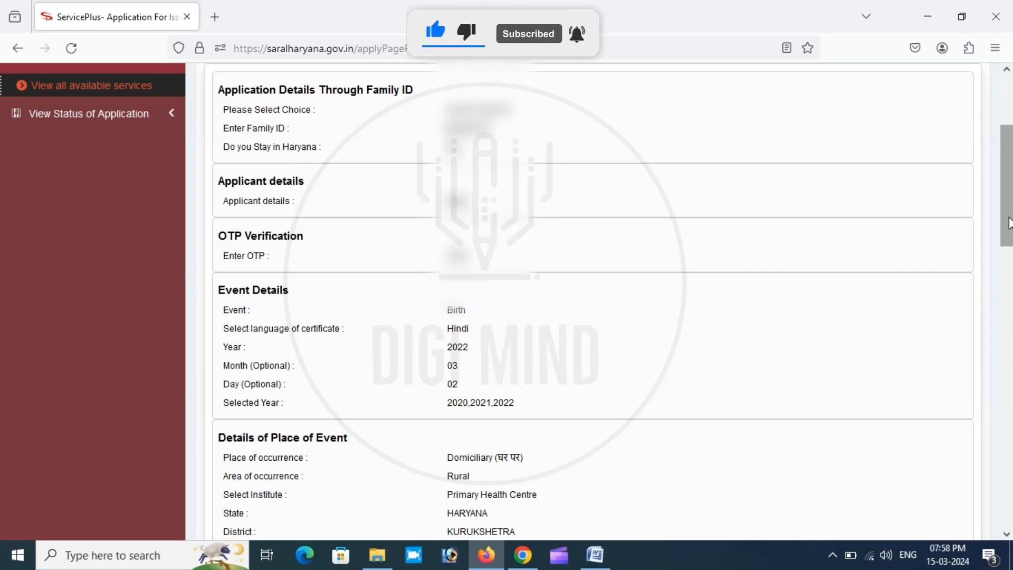
drag(1008, 220, 1009, 459)
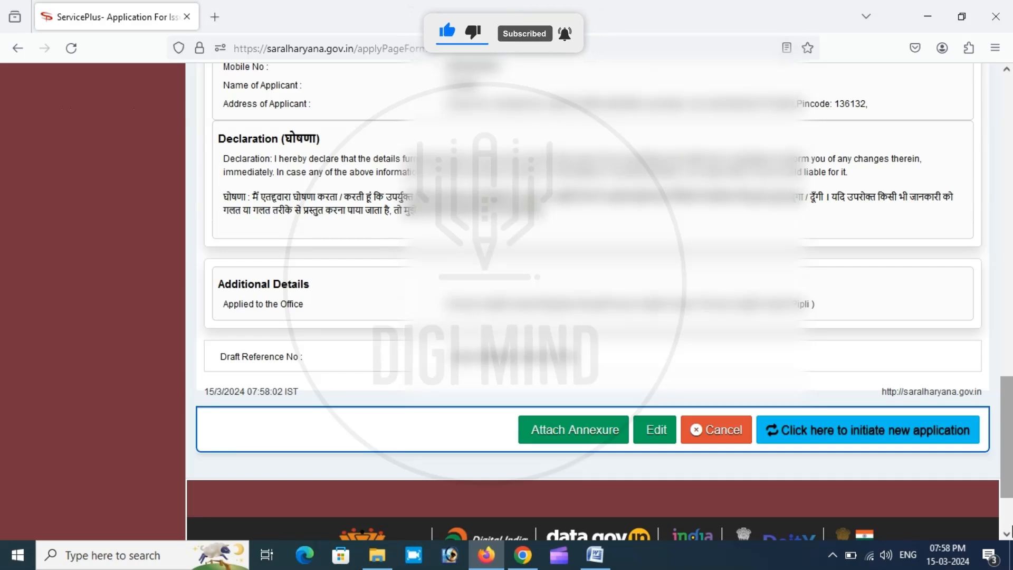
click(549, 435)
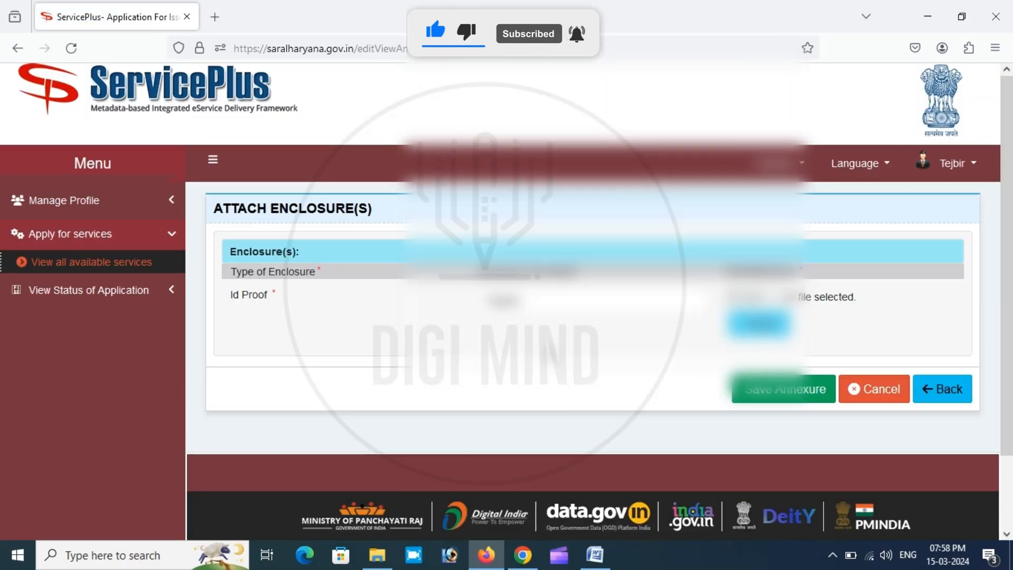
- Attach TEJPAL 101.pdf from Downloads as the Aadhar Card ID proof
click(539, 304)
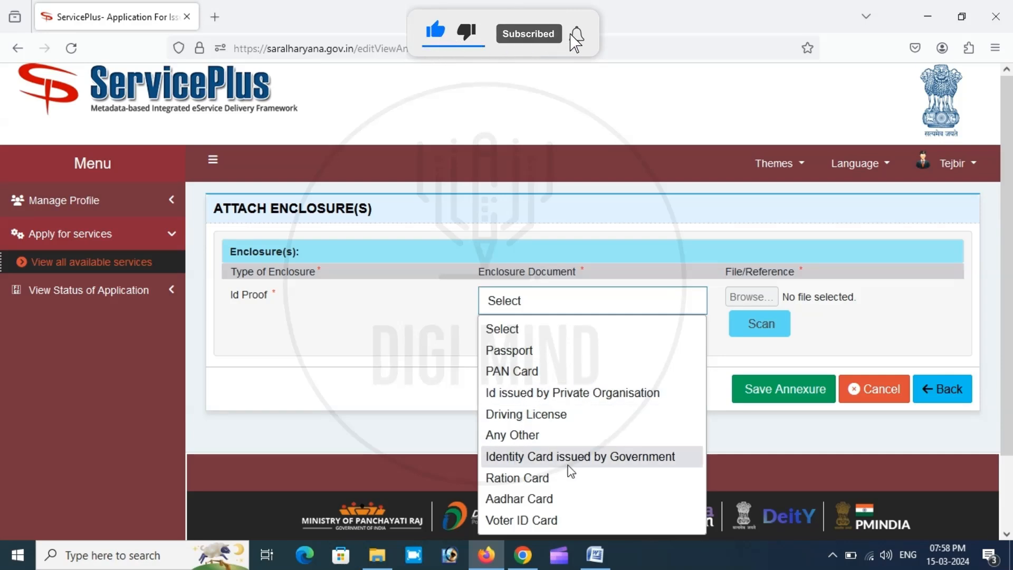
click(518, 501)
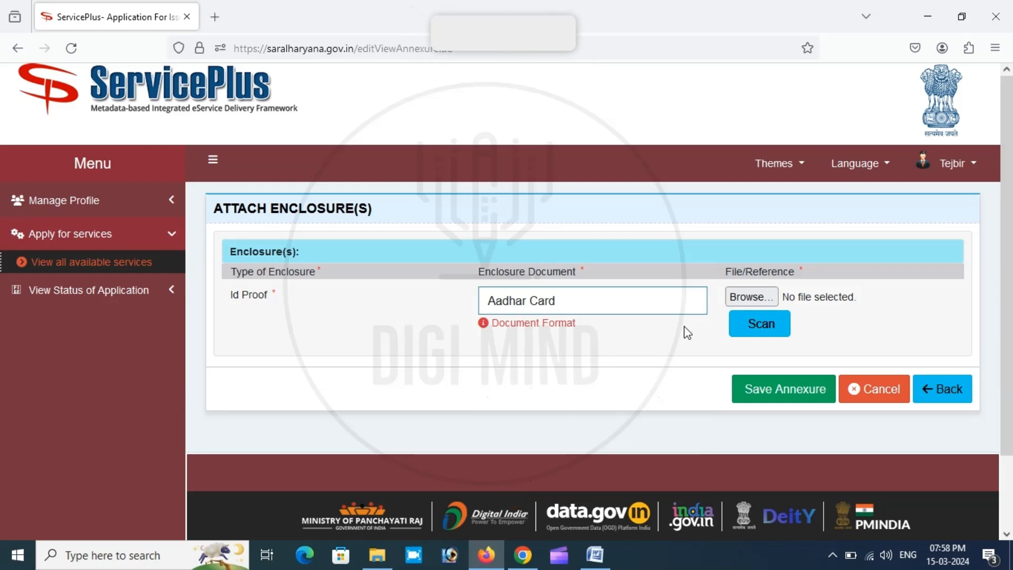
click(749, 297)
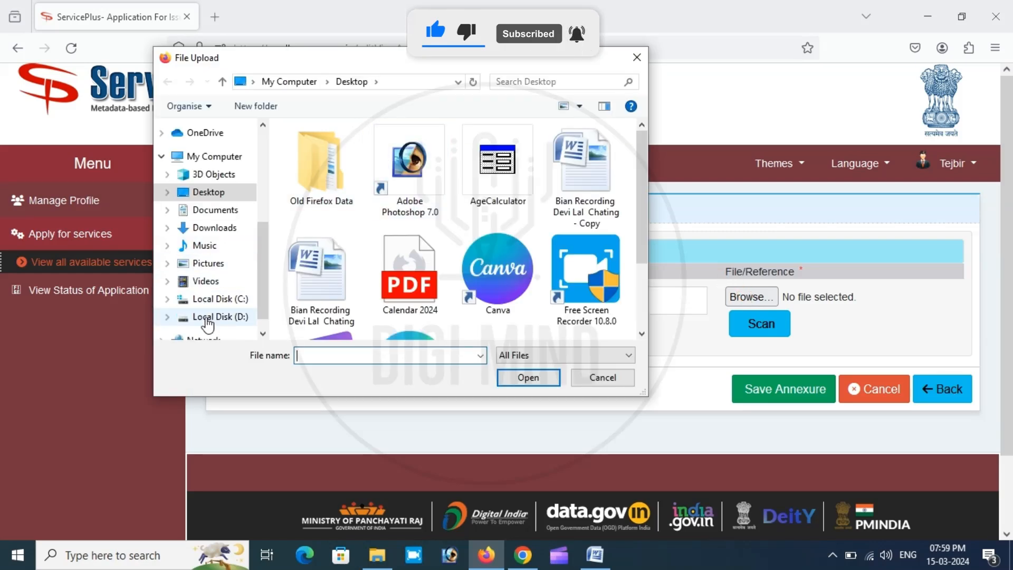
click(206, 228)
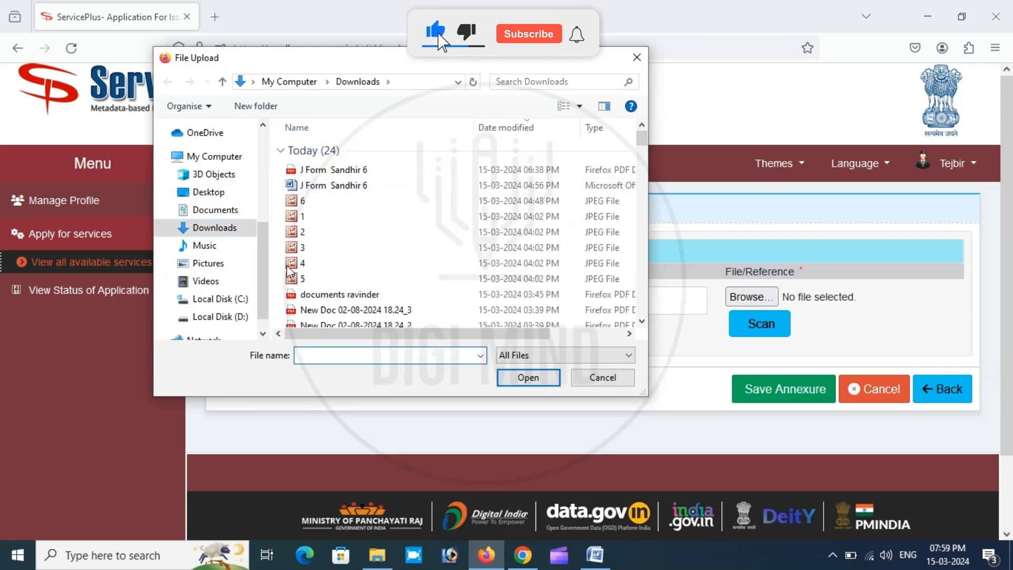
scroll(334, 279, down, 4)
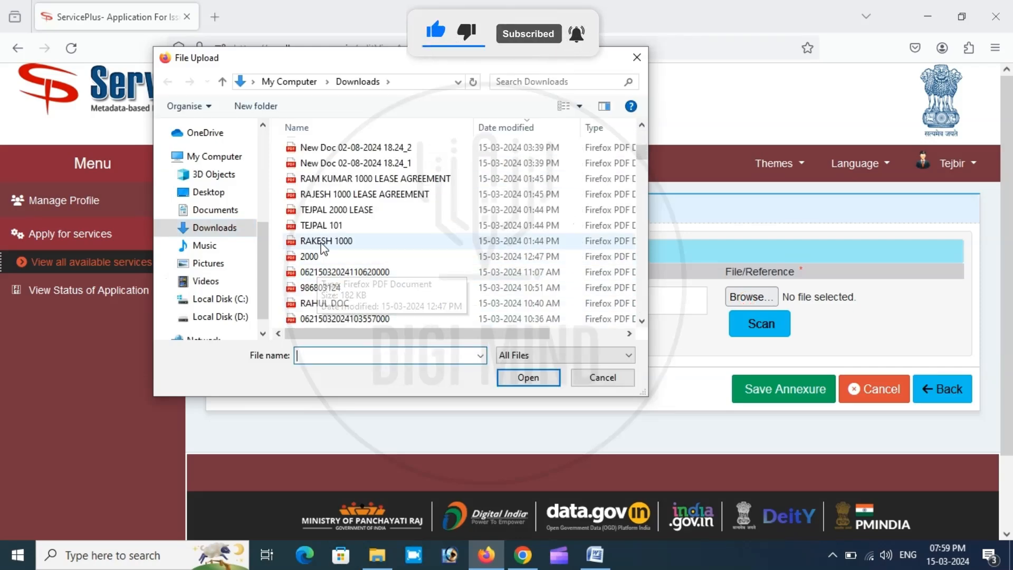
double_click(322, 229)
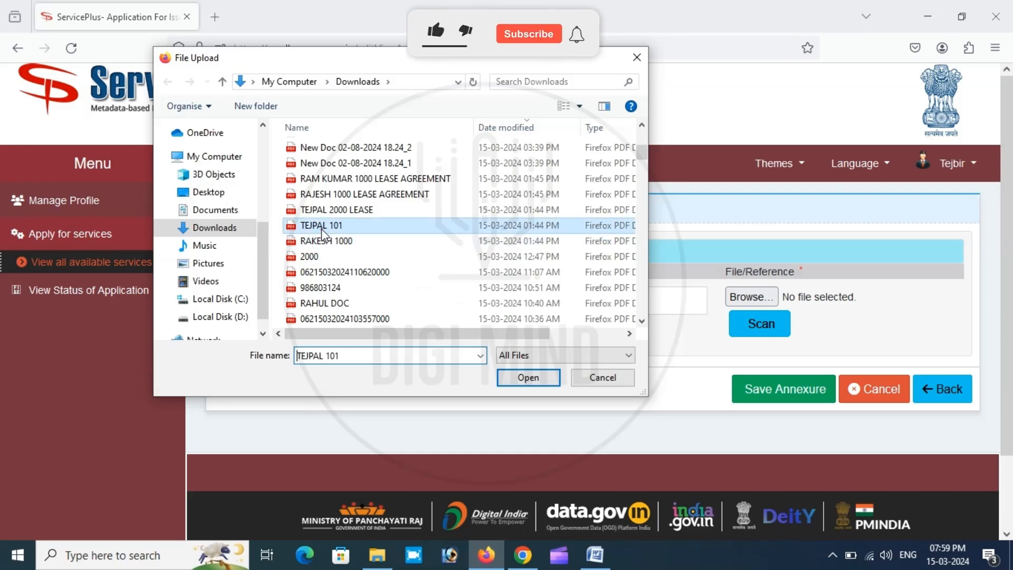
- Save the Aadhar Card annexure and proceed to the Rs 55 e-GRAS payment details
click(777, 396)
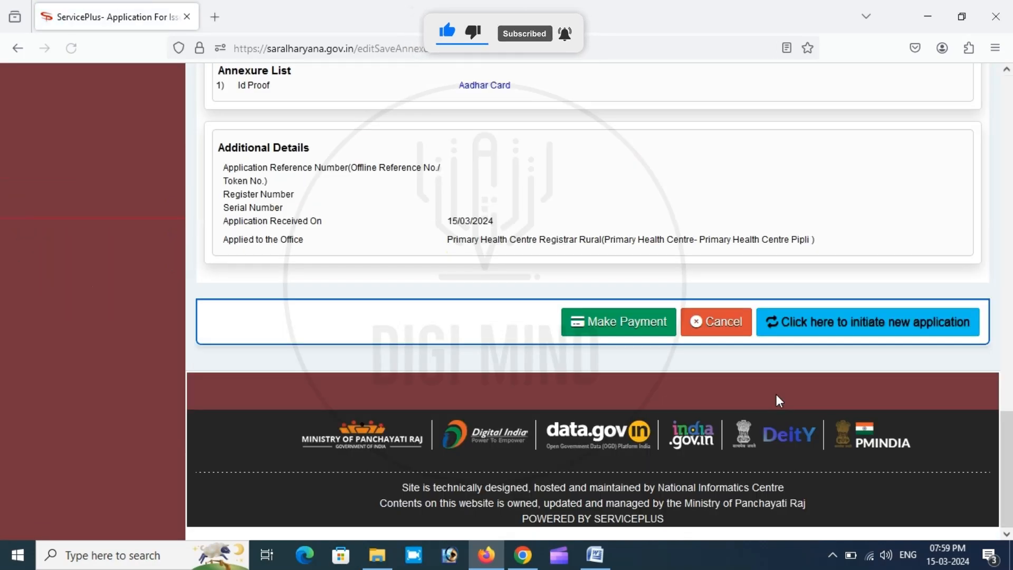
scroll(1011, 451, up, 2)
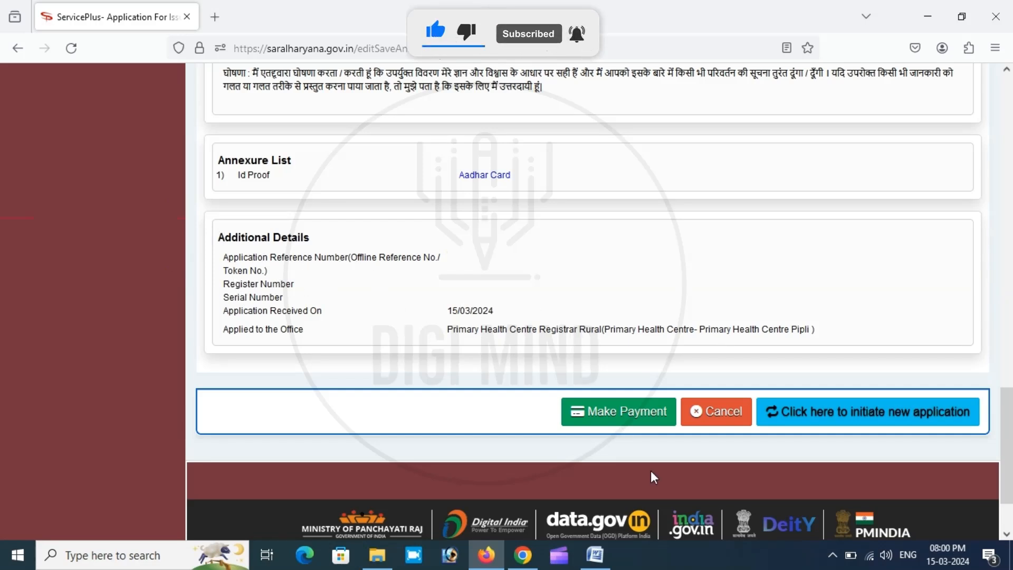
click(636, 424)
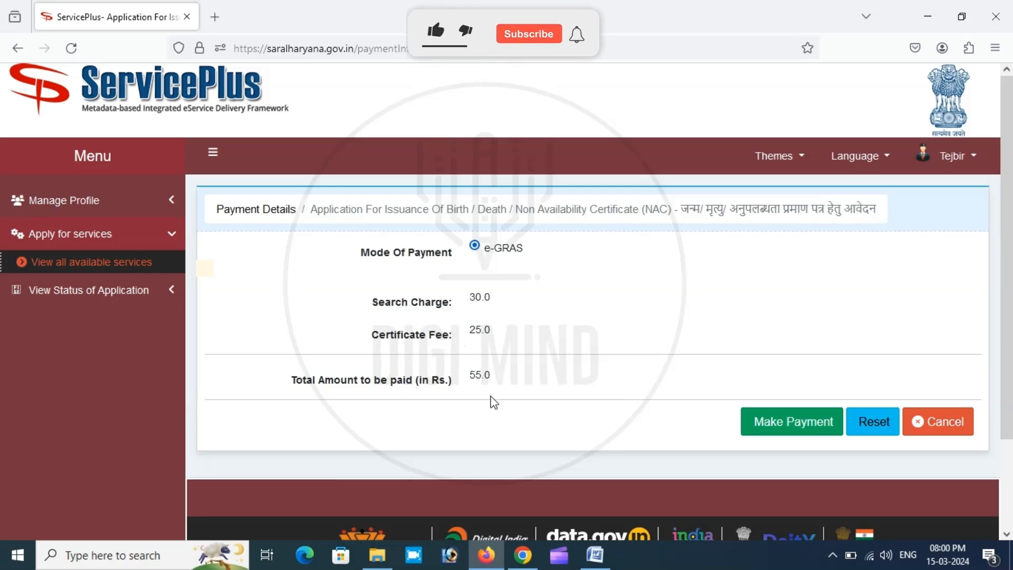
- Send the Rs 55 fee to the e-GRAS e-Challan gateway
click(781, 426)
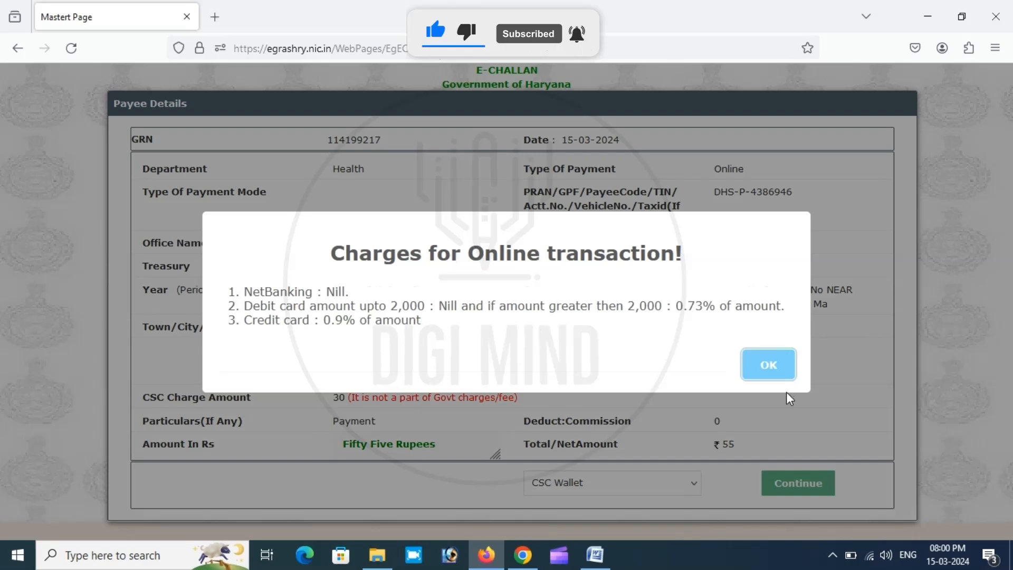
- Pay the Rs 55 e-Challan from CSC Wallet, accepting the charges notice and confirmations
click(771, 369)
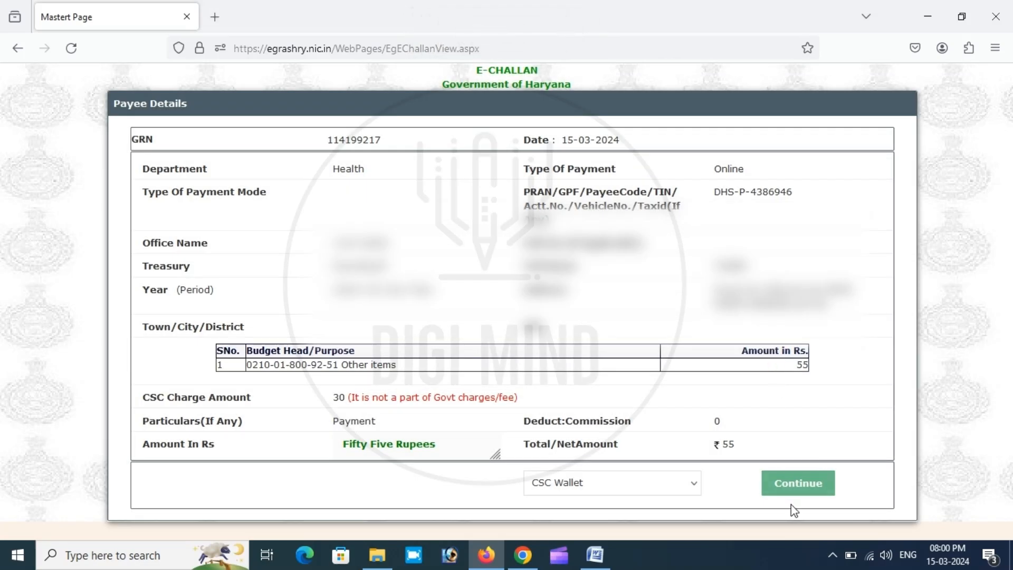
click(787, 495)
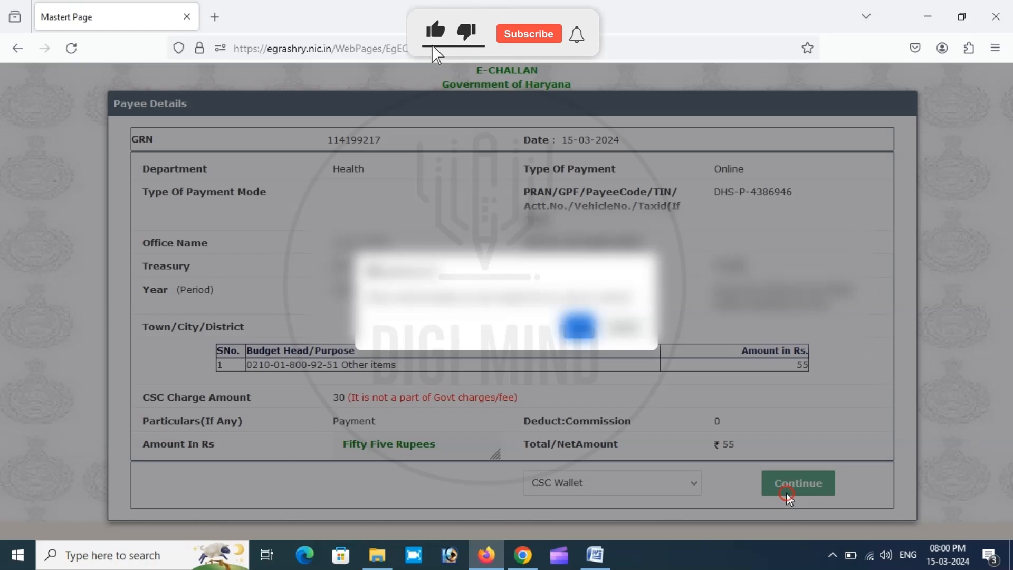
click(579, 328)
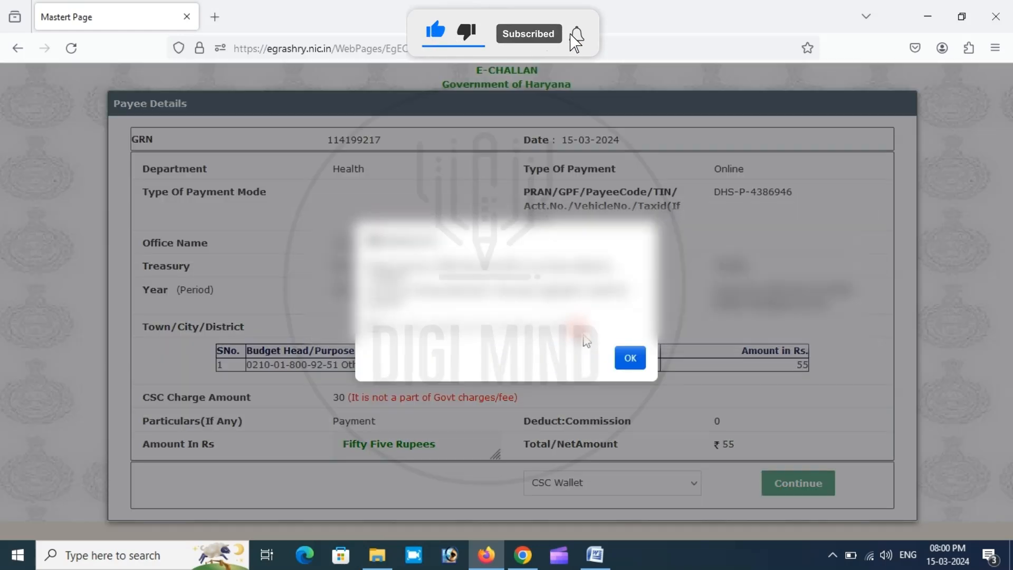
click(631, 359)
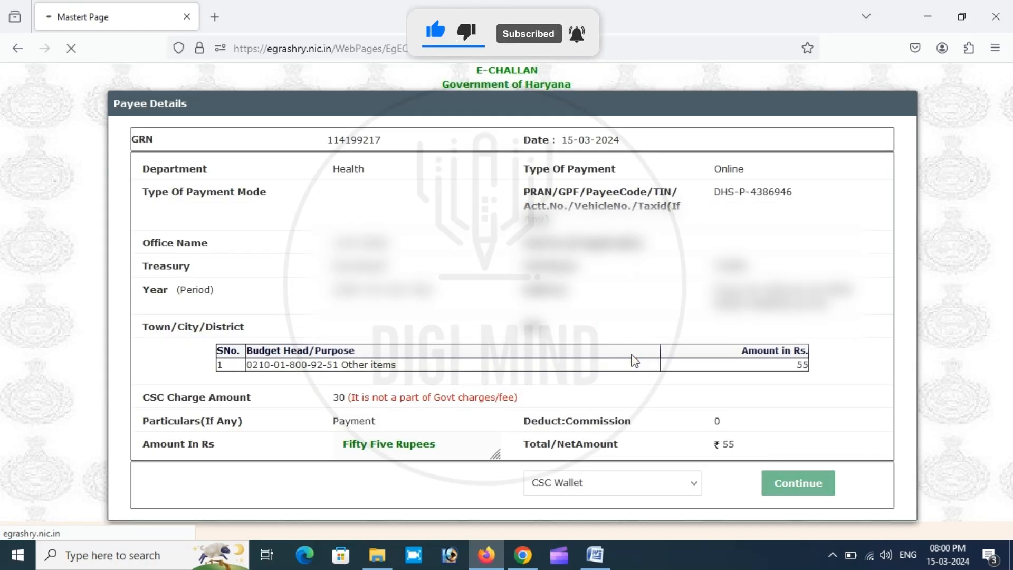